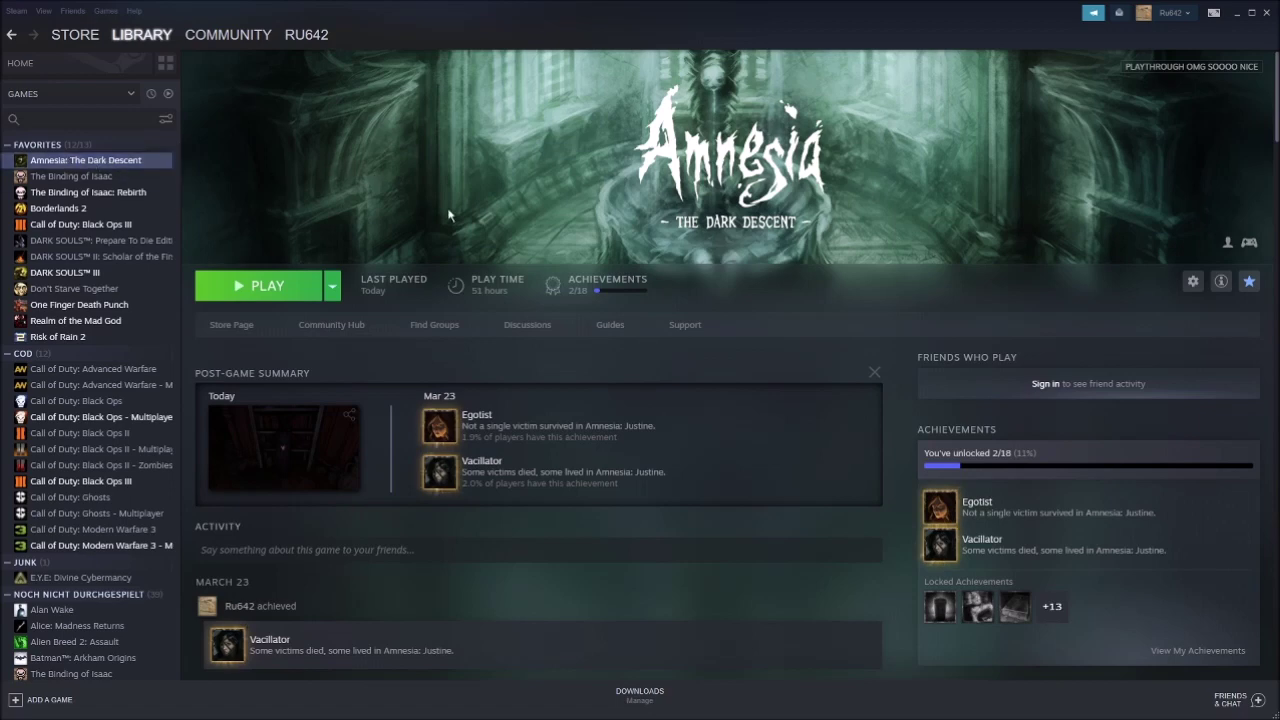
Step: Start Amnesia: The Dark Descent through Run Settings Launcher and launch Justine from the launcher
click(262, 285)
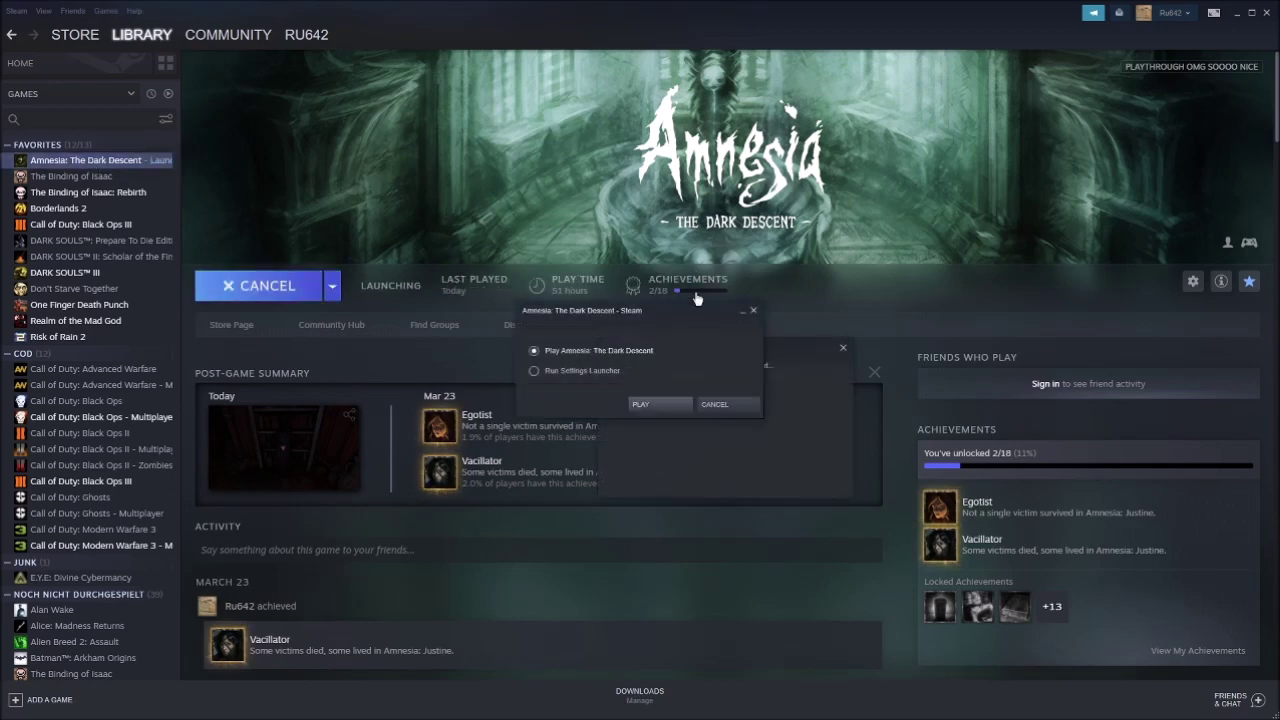
drag(656, 288, 637, 183)
click(566, 248)
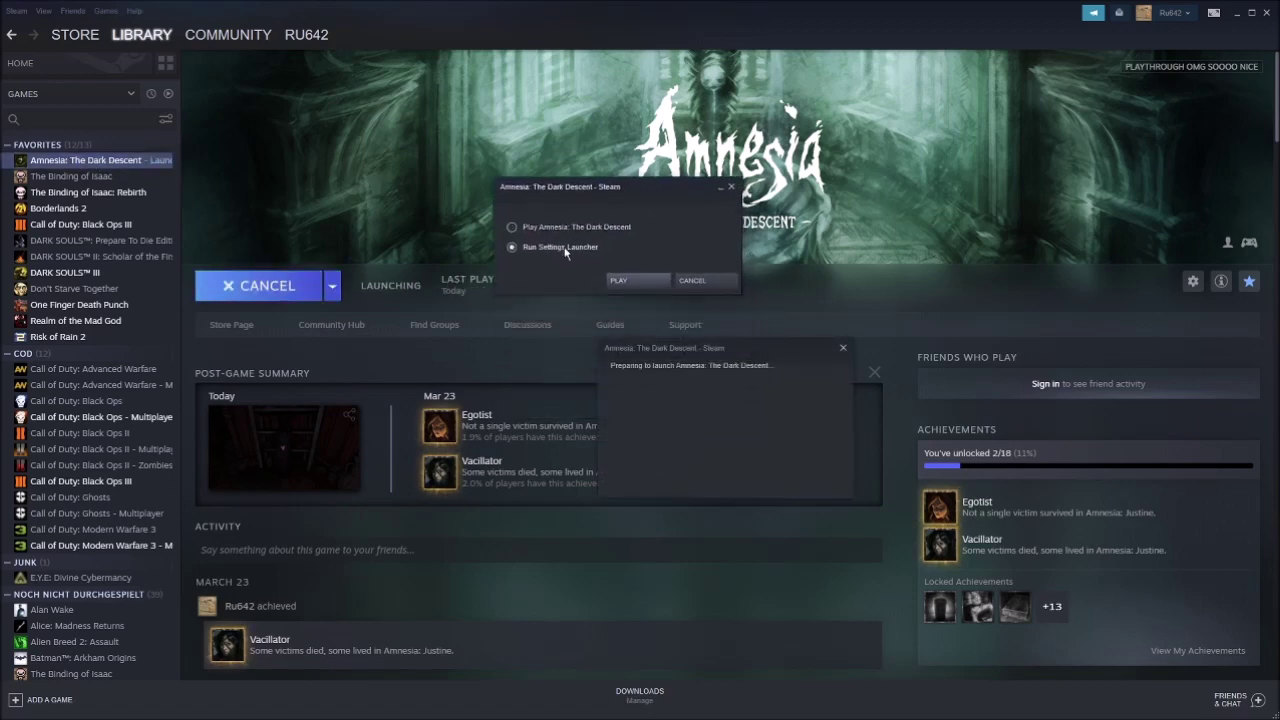
click(619, 281)
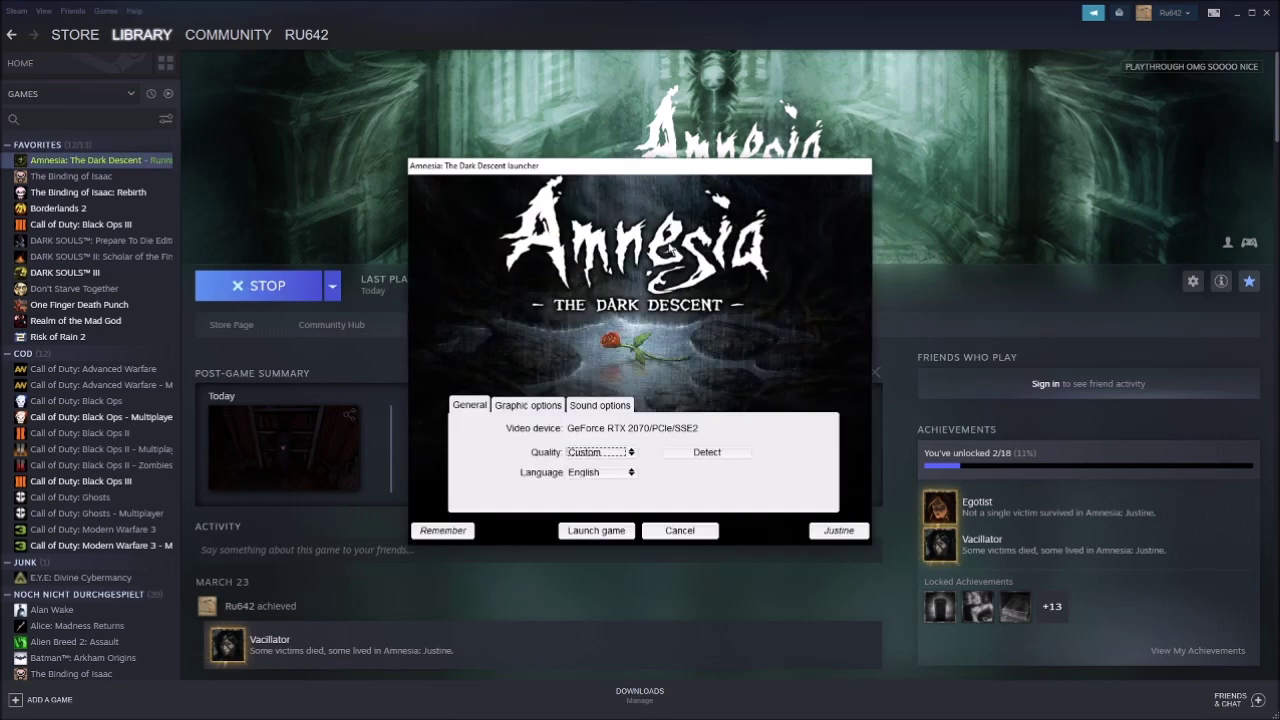
drag(635, 172, 642, 122)
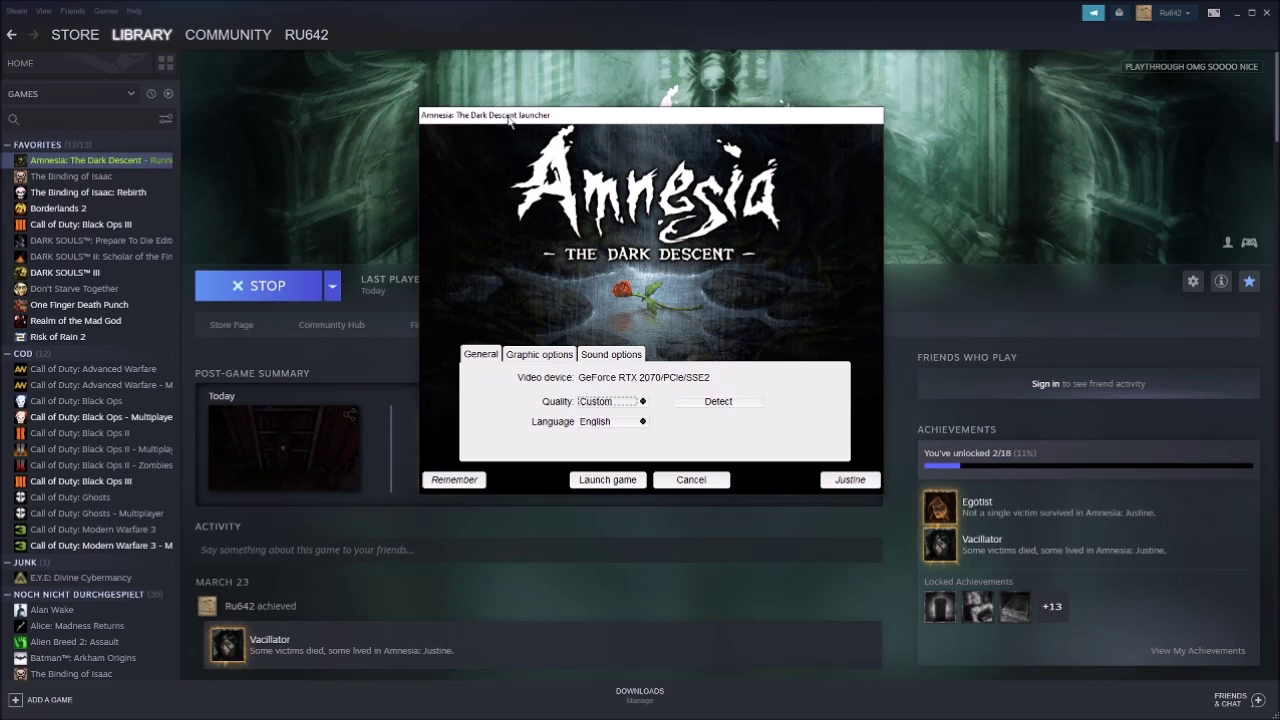
click(858, 483)
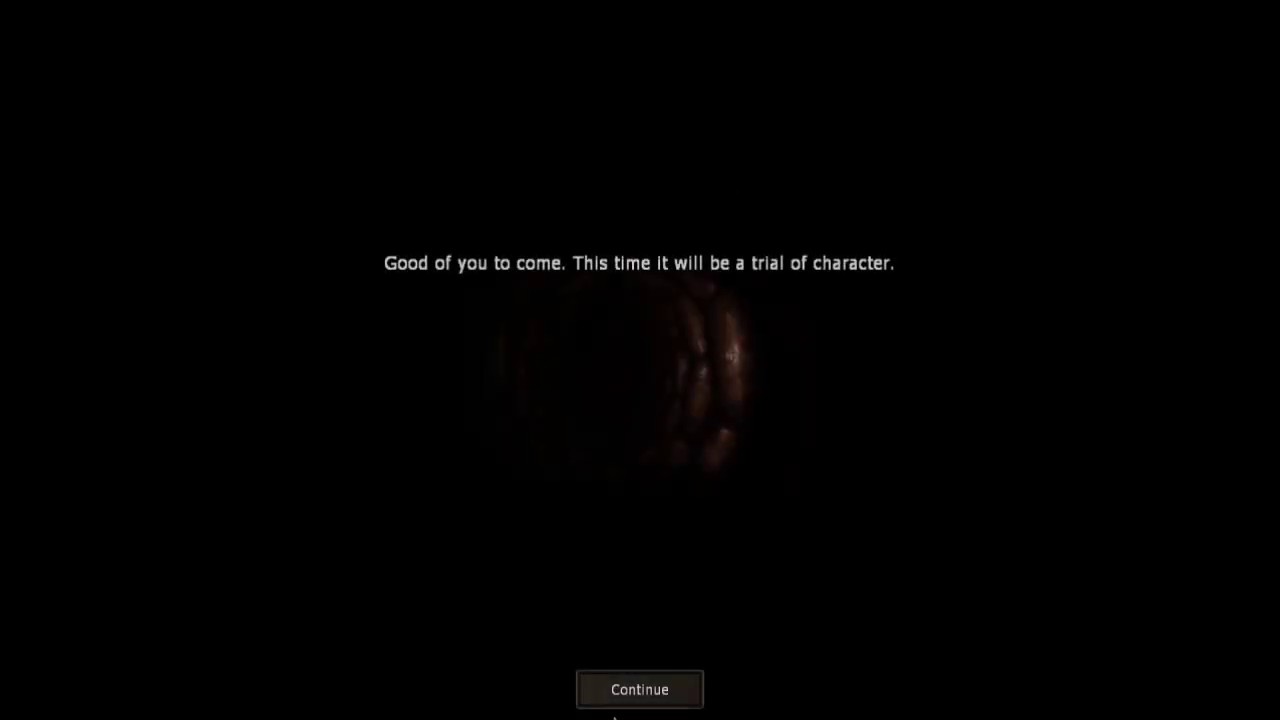
Step: Continue through the intro messages into the existing profile's main menu, and exit the game
click(666, 697)
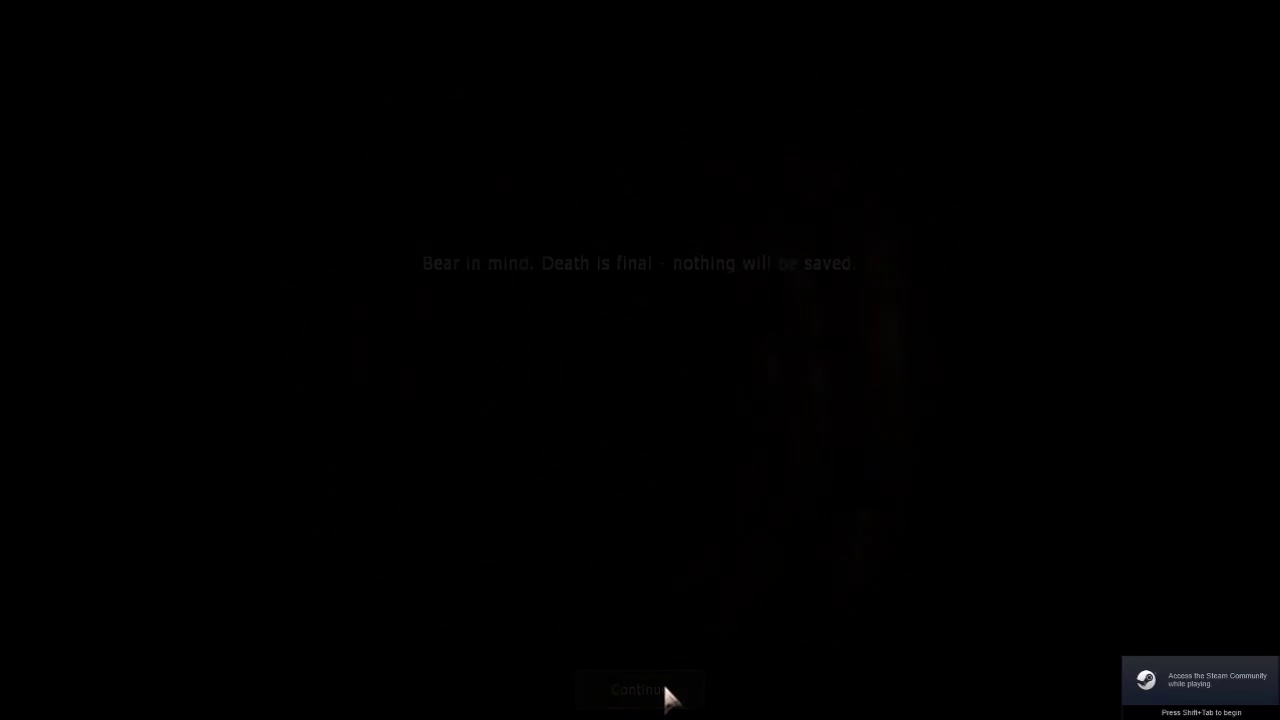
click(663, 694)
click(664, 690)
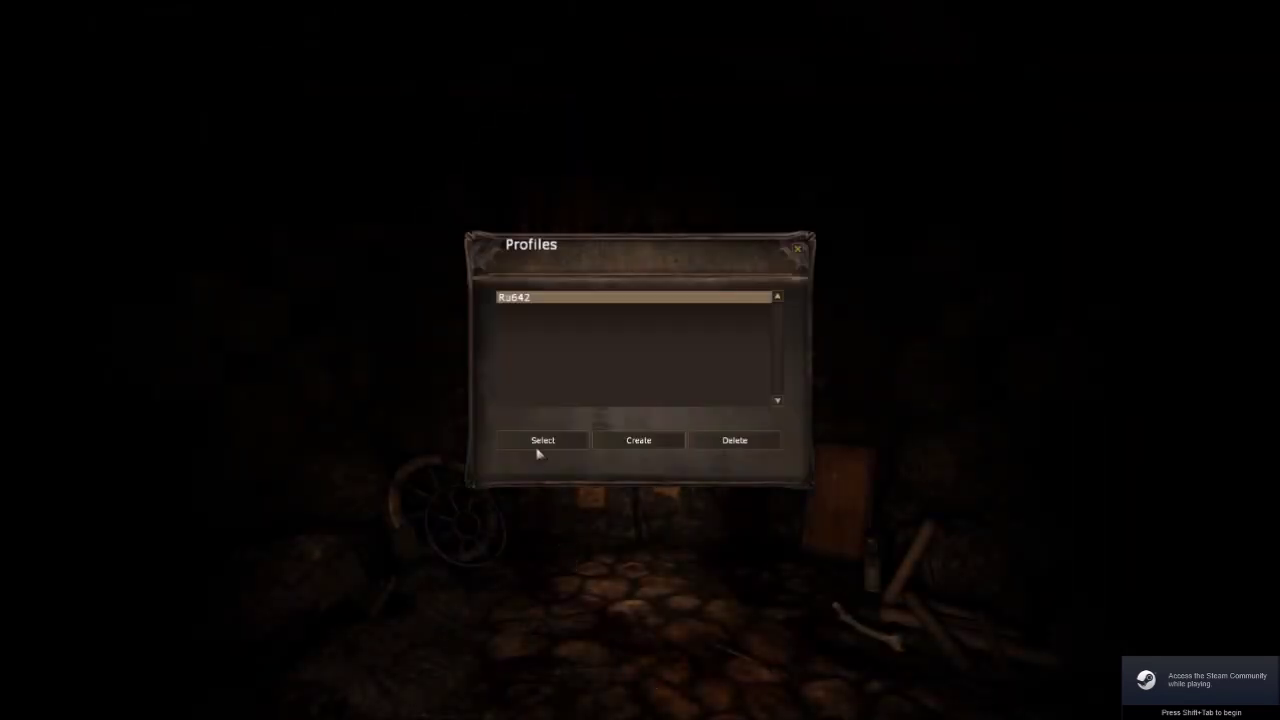
click(538, 450)
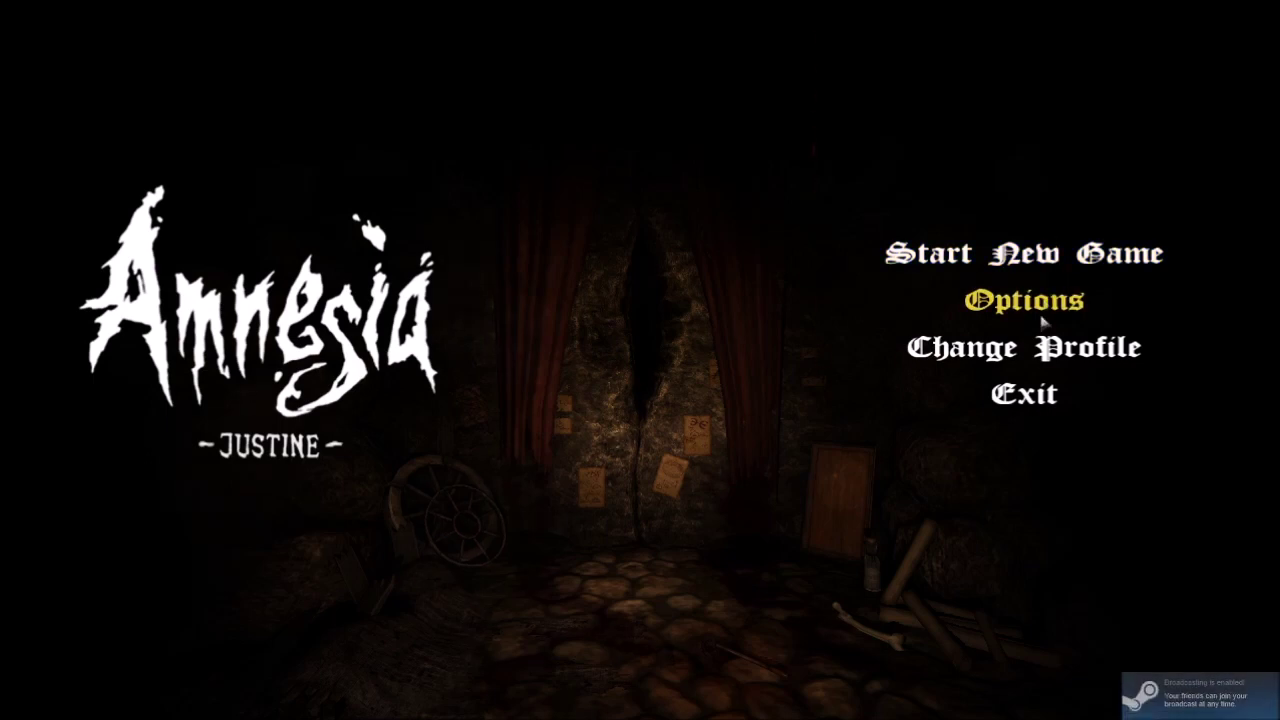
click(1022, 396)
click(604, 387)
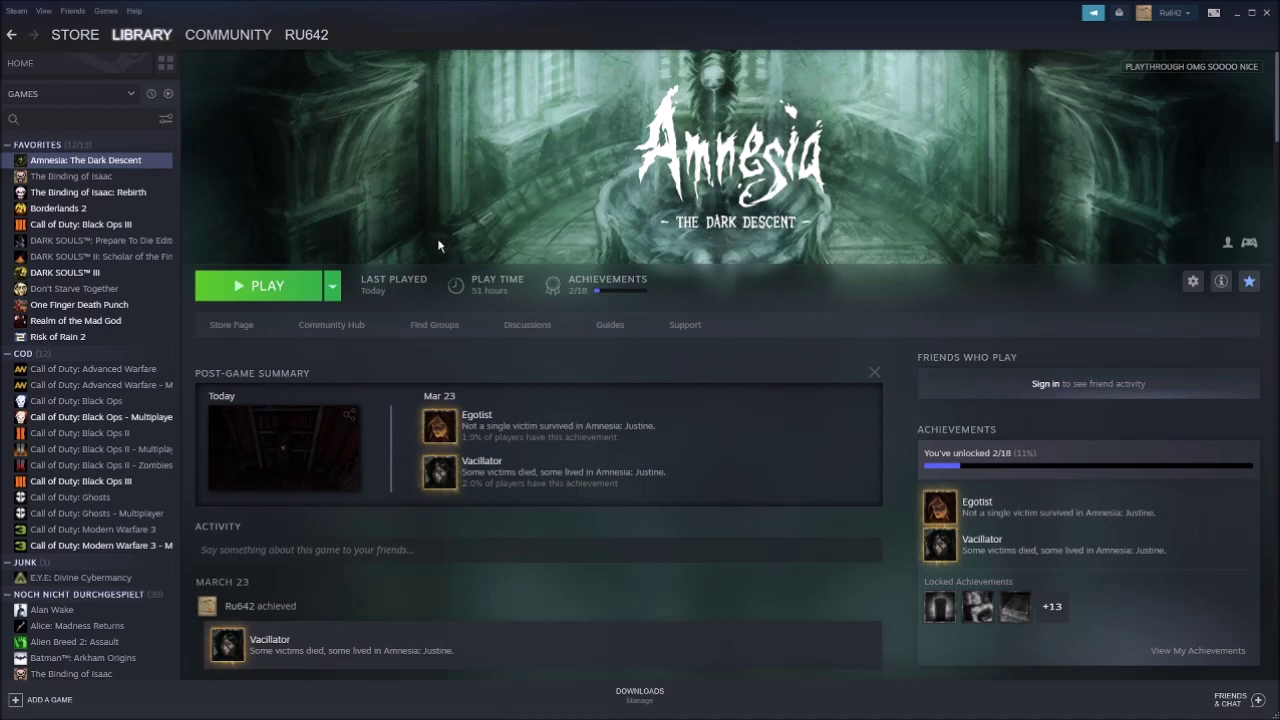
Step: Confirm config/ptest_main_init.cfg as the launch option in the properties of Amnesia: The Dark Descent, and close the properties
right_click(135, 162)
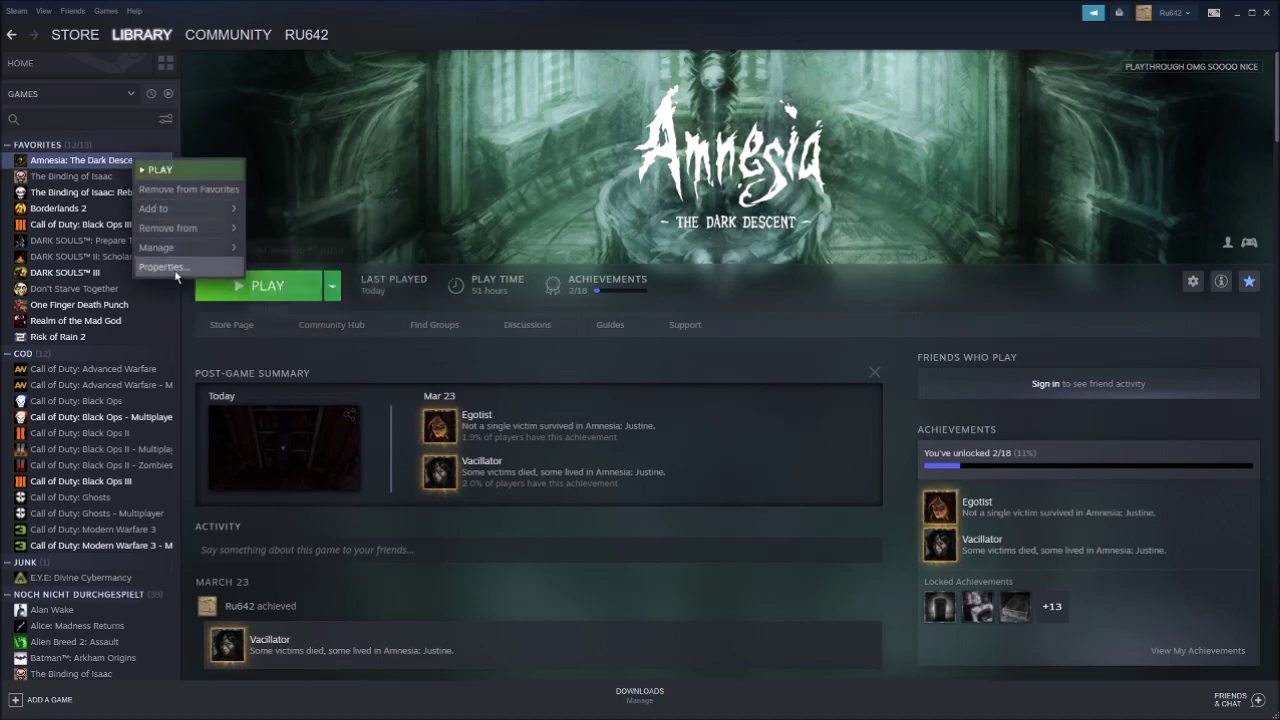
click(165, 267)
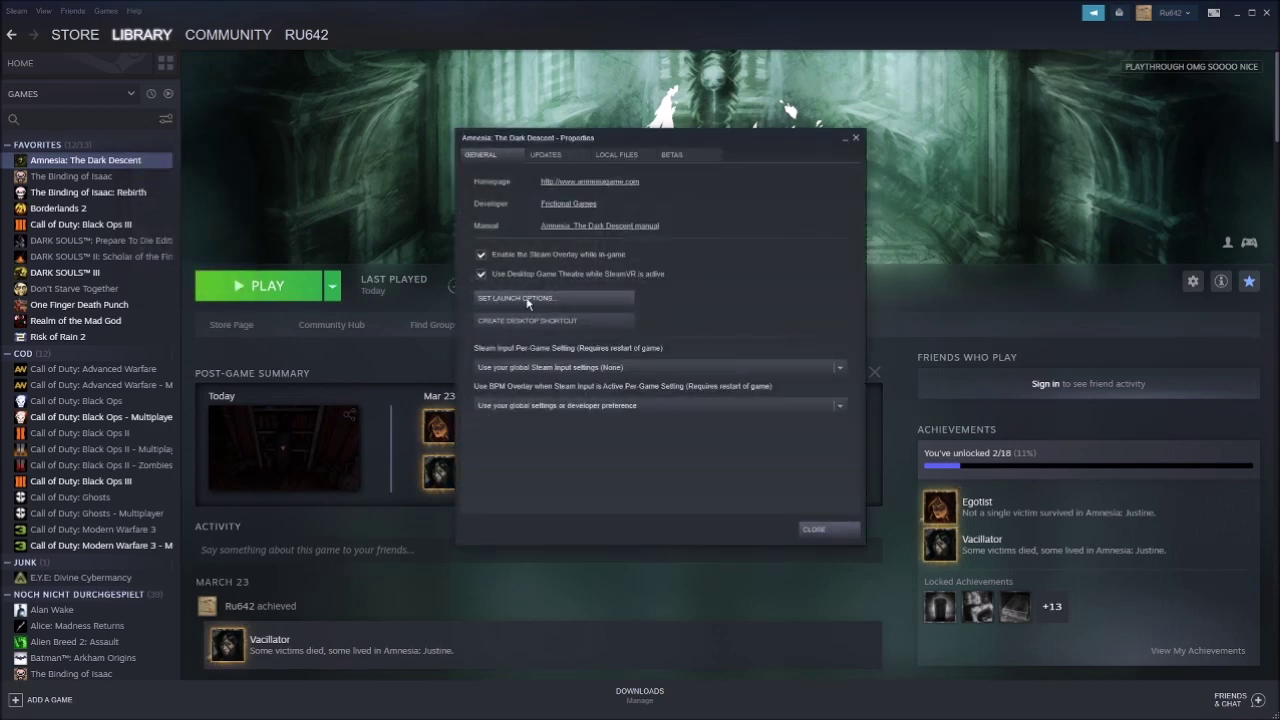
click(533, 301)
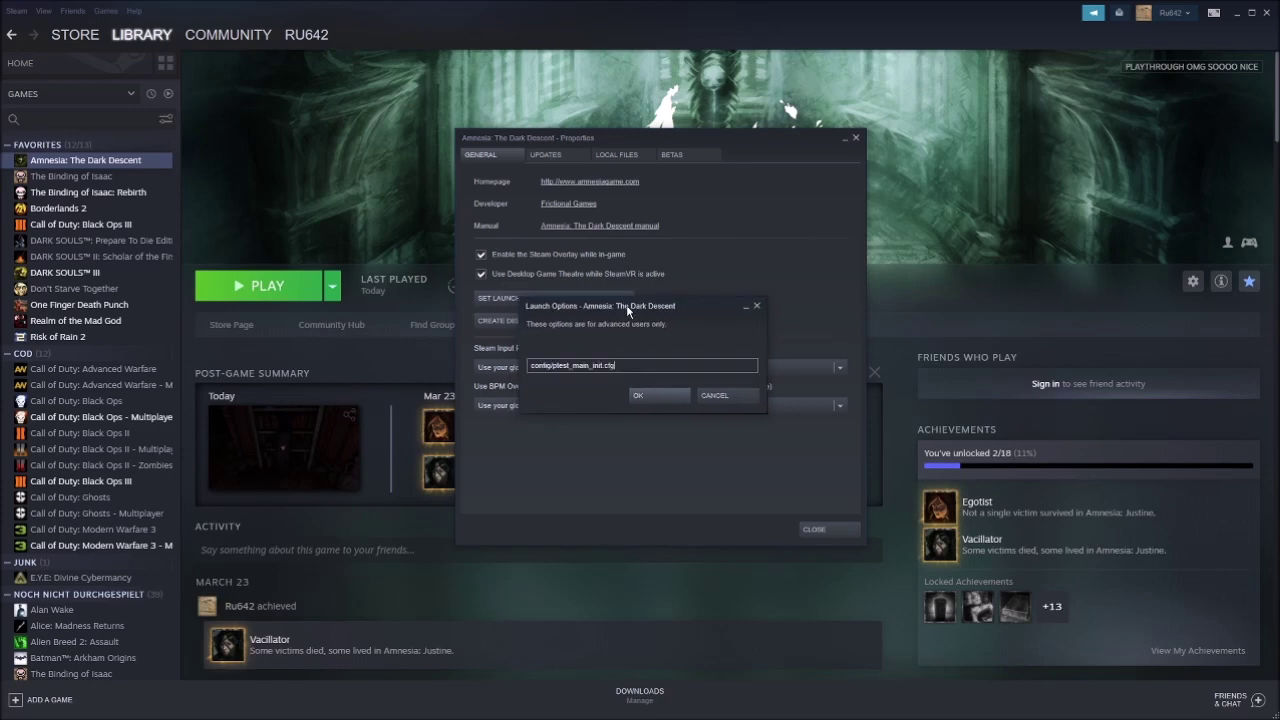
drag(645, 233, 658, 210)
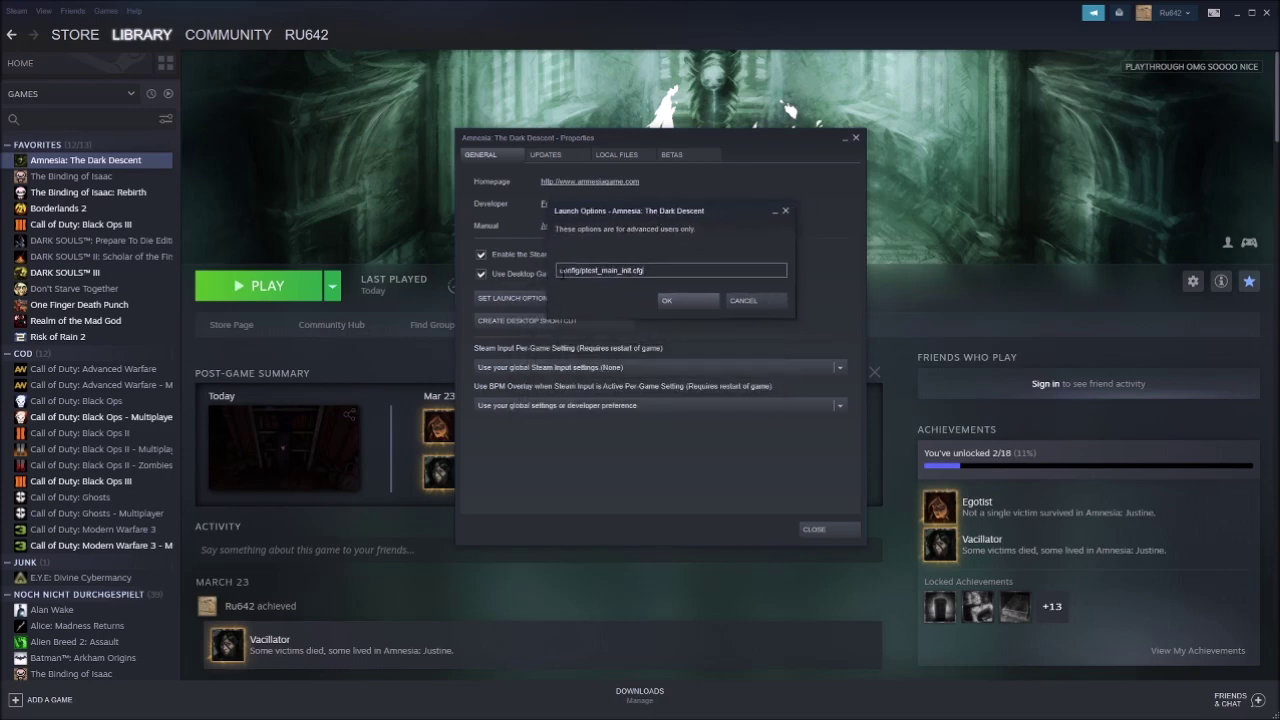
drag(645, 270, 577, 270)
click(577, 270)
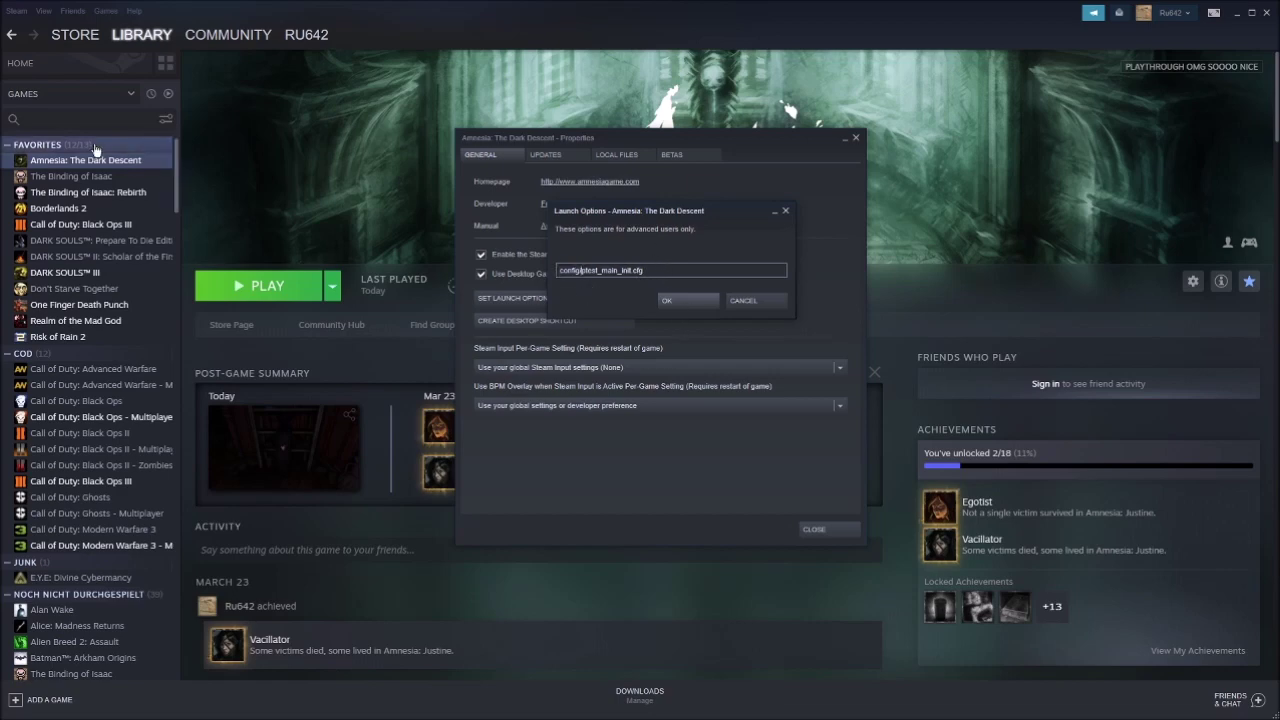
drag(559, 270, 643, 270)
click(643, 270)
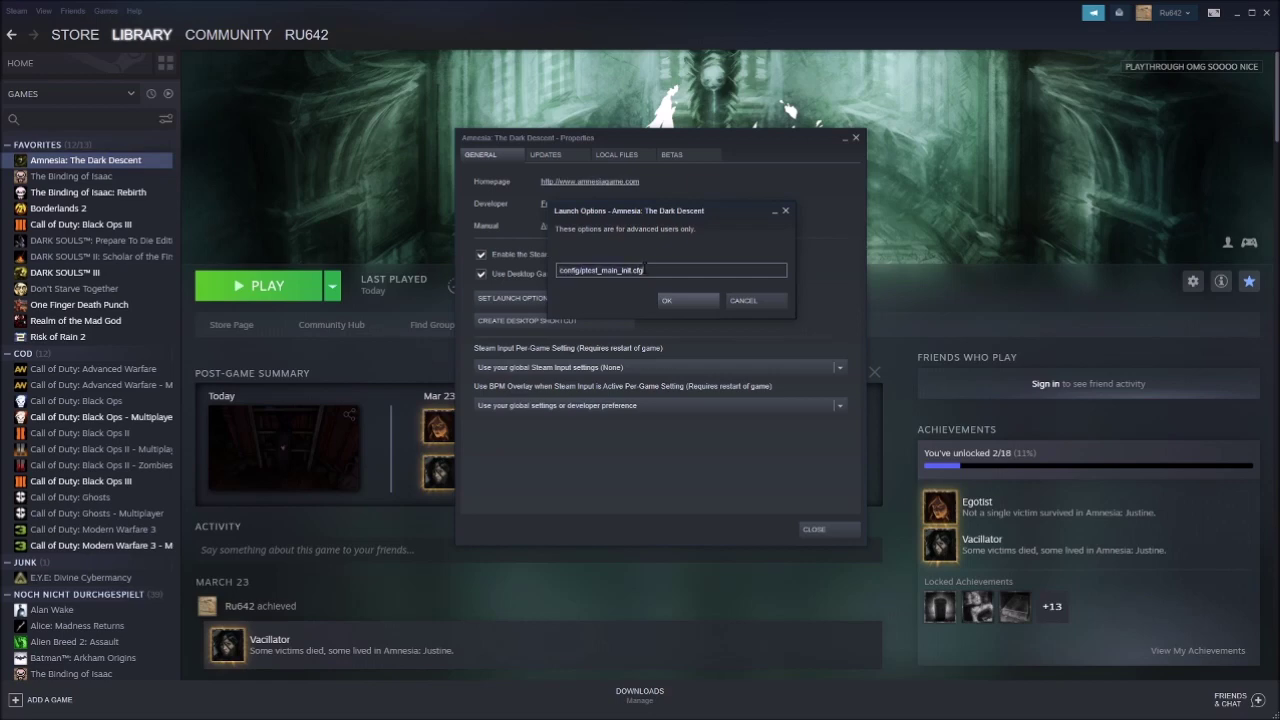
click(698, 301)
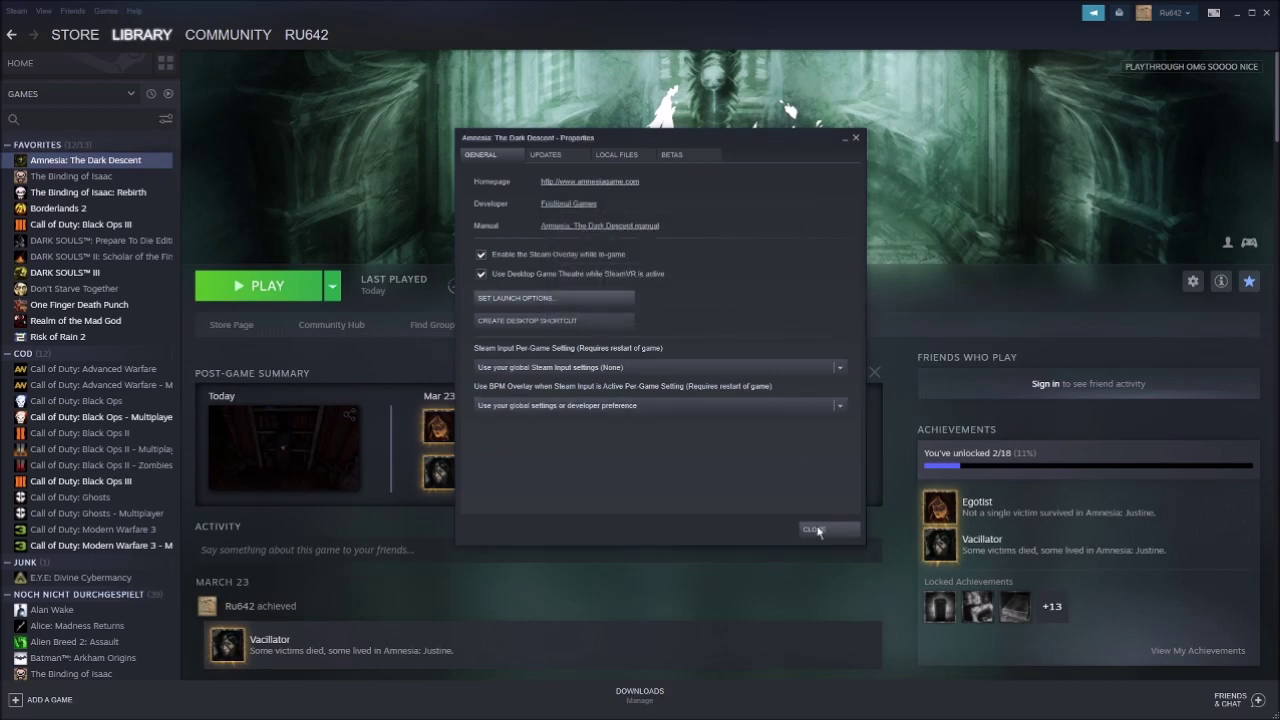
click(817, 531)
Step: Launch the game directly with Play Amnesia: The Dark Descent, continue through the intro messages and select the existing profile
click(260, 287)
click(661, 404)
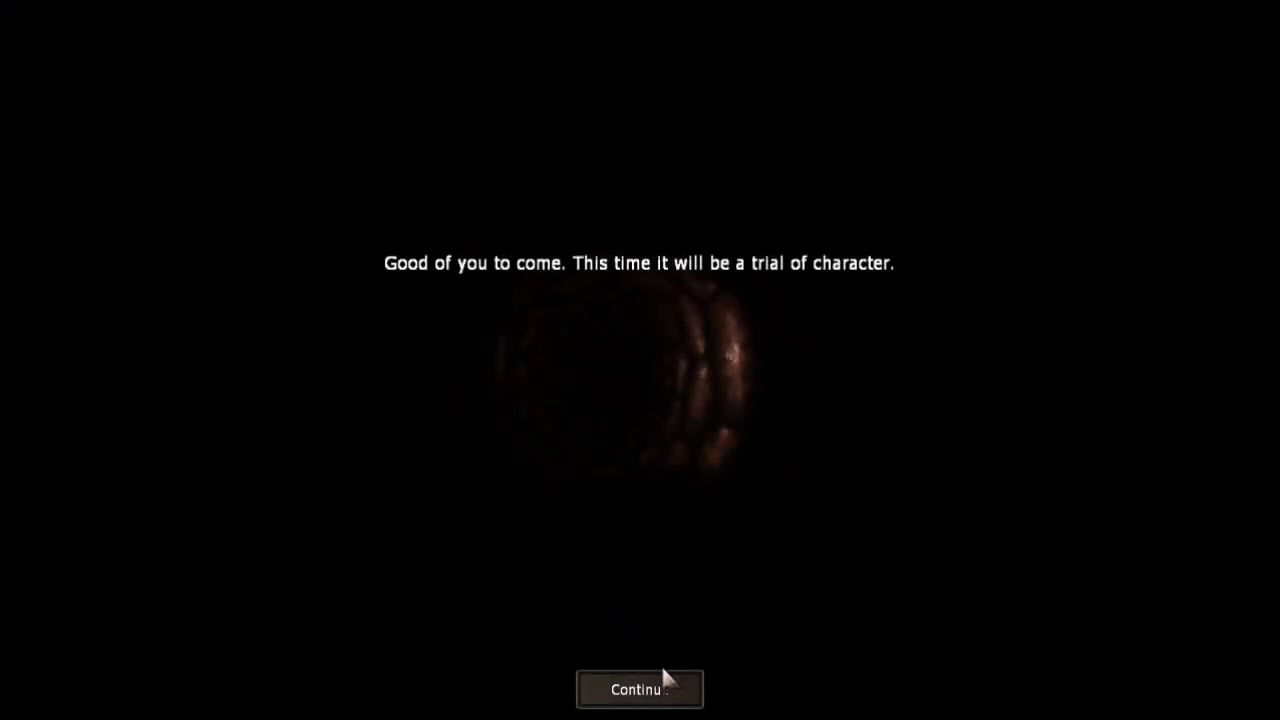
click(663, 688)
click(656, 688)
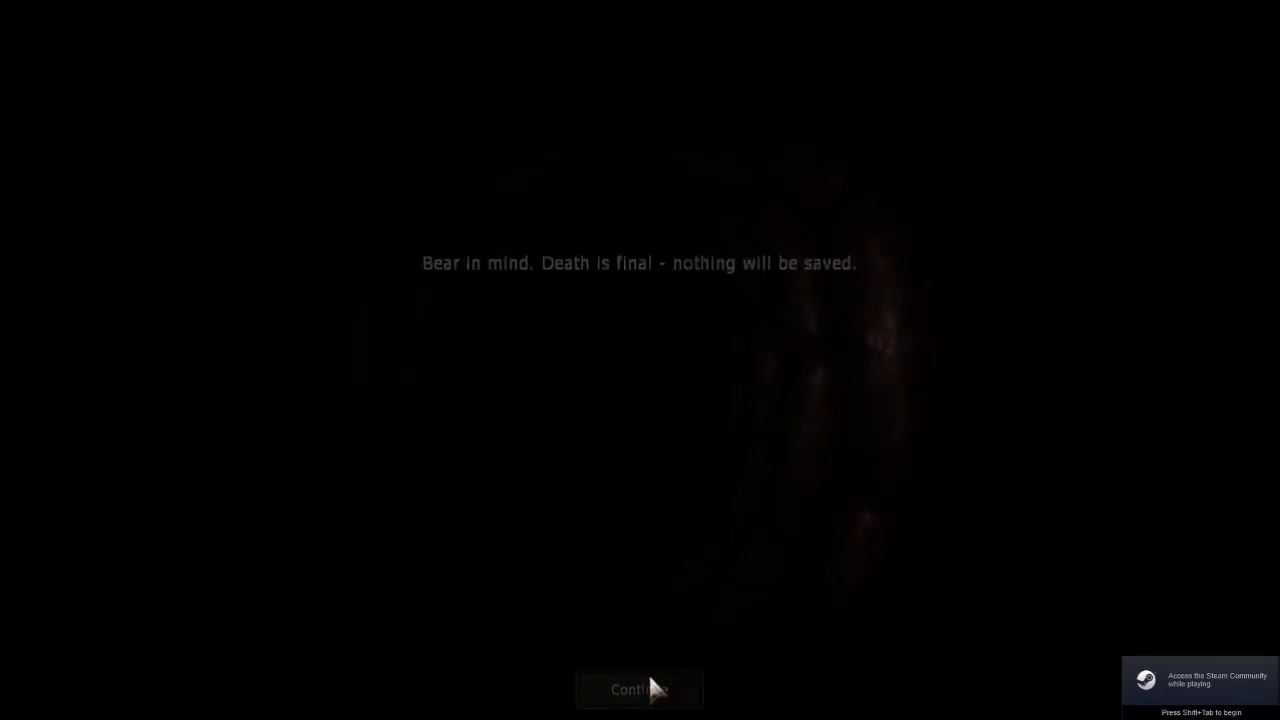
click(652, 689)
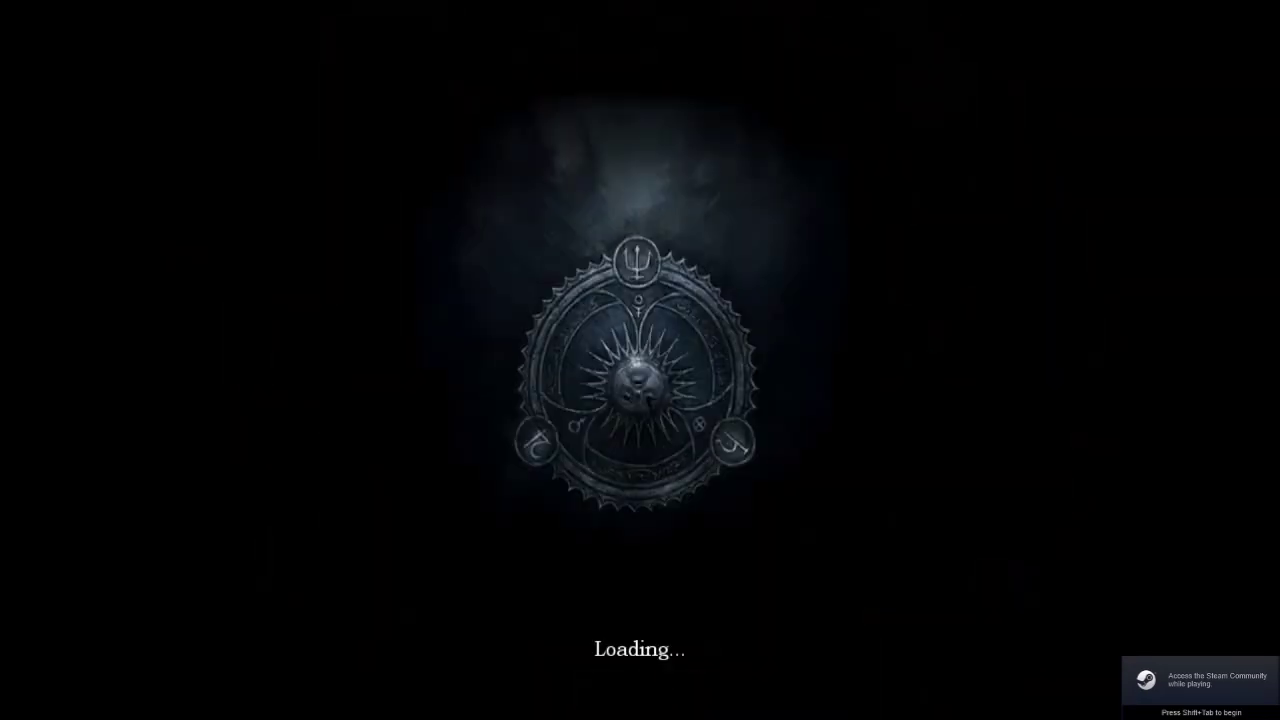
click(552, 449)
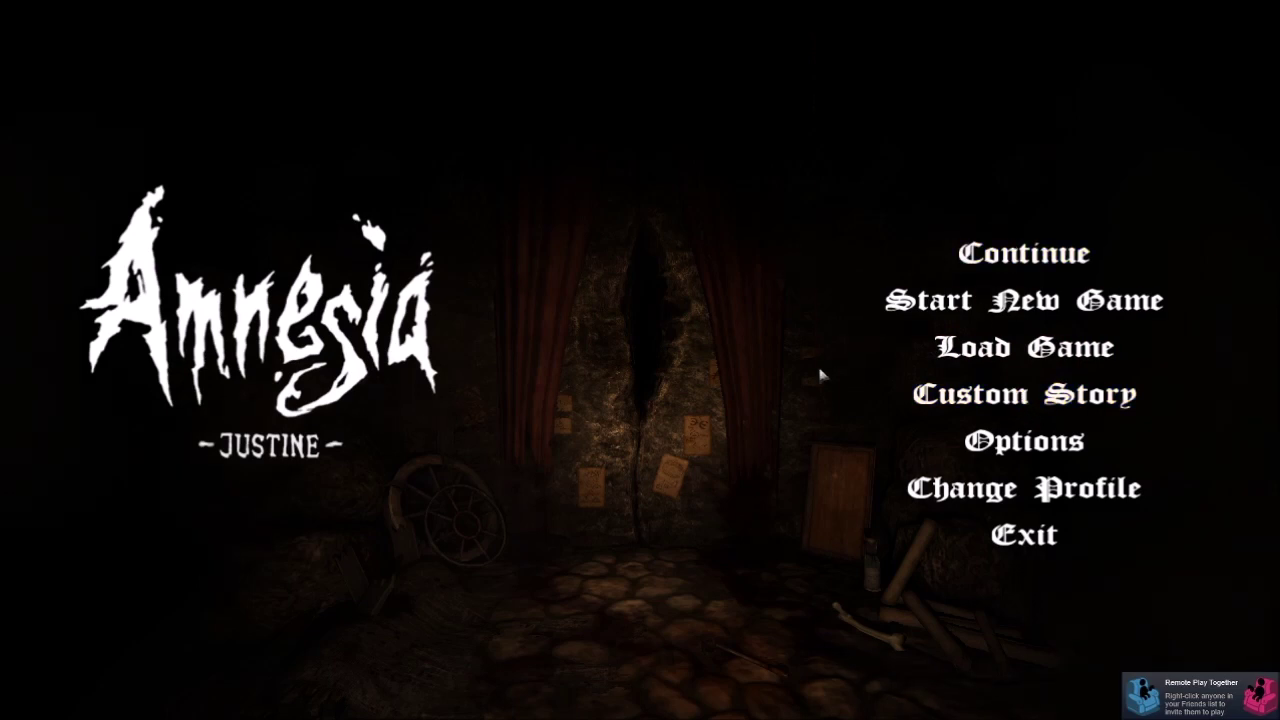
Step: Check the saved games available under Load Game without loading one, and exit the game
click(1010, 348)
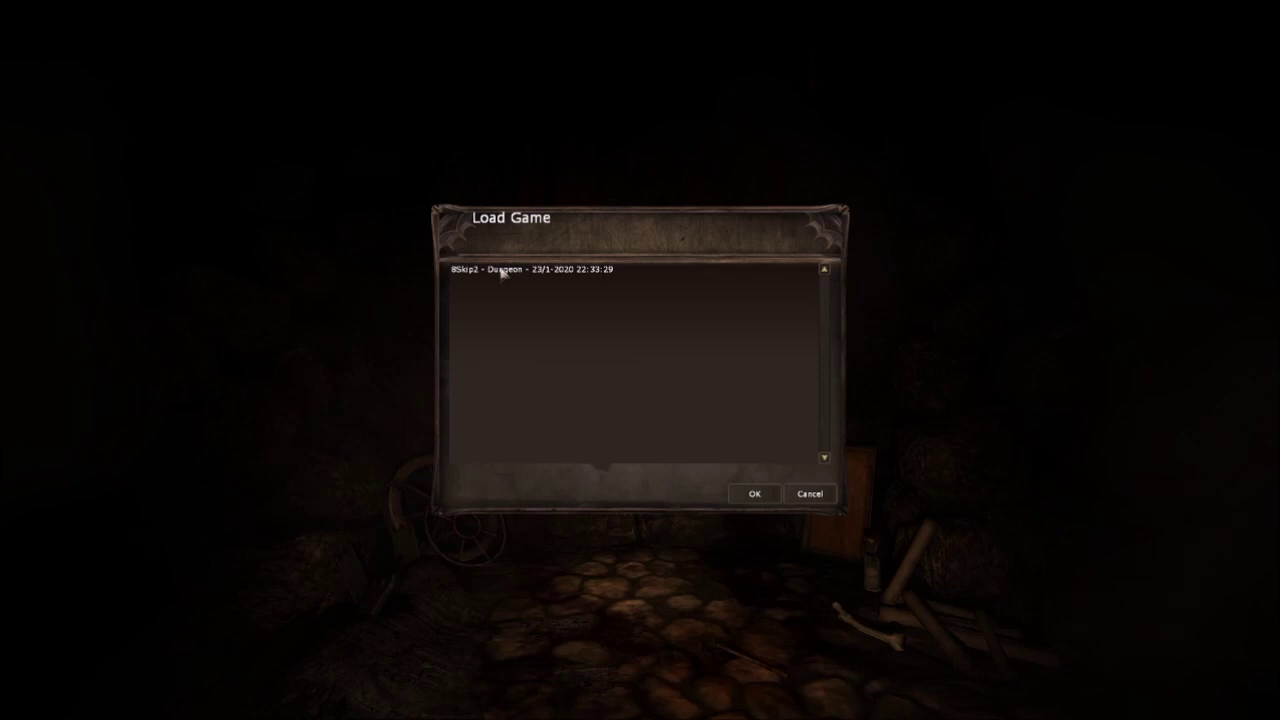
click(832, 495)
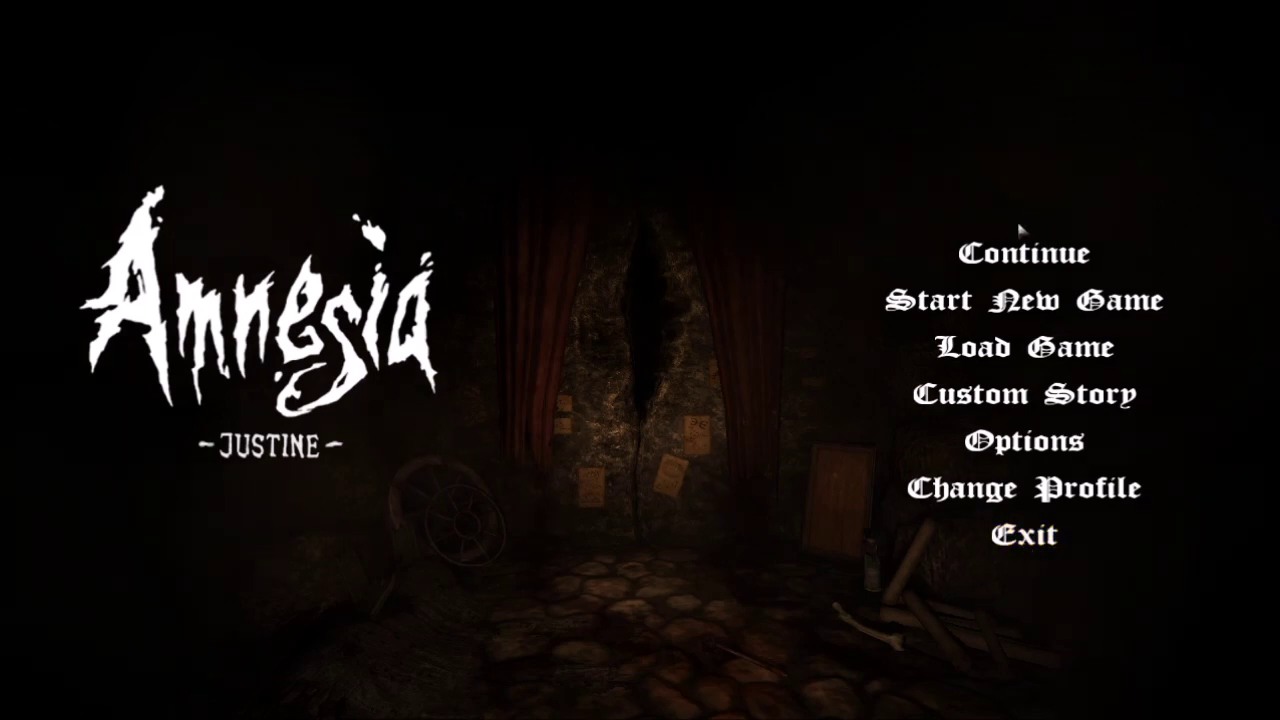
click(1024, 538)
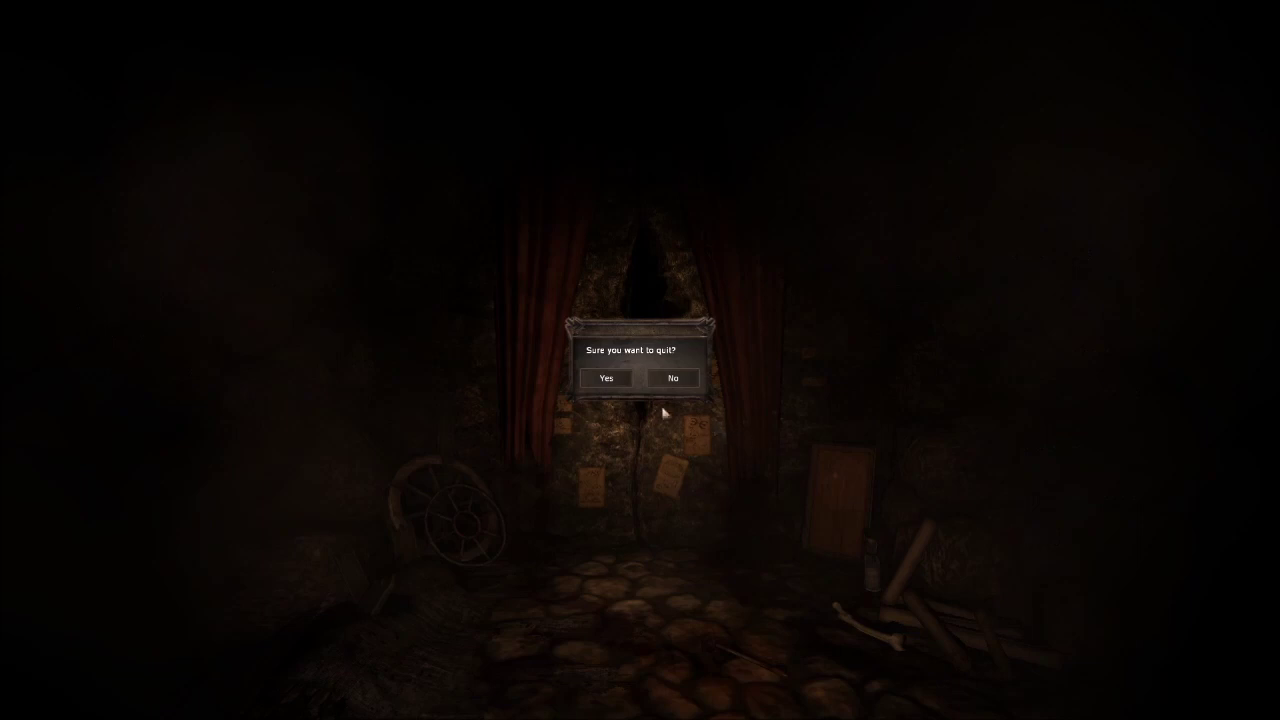
click(607, 379)
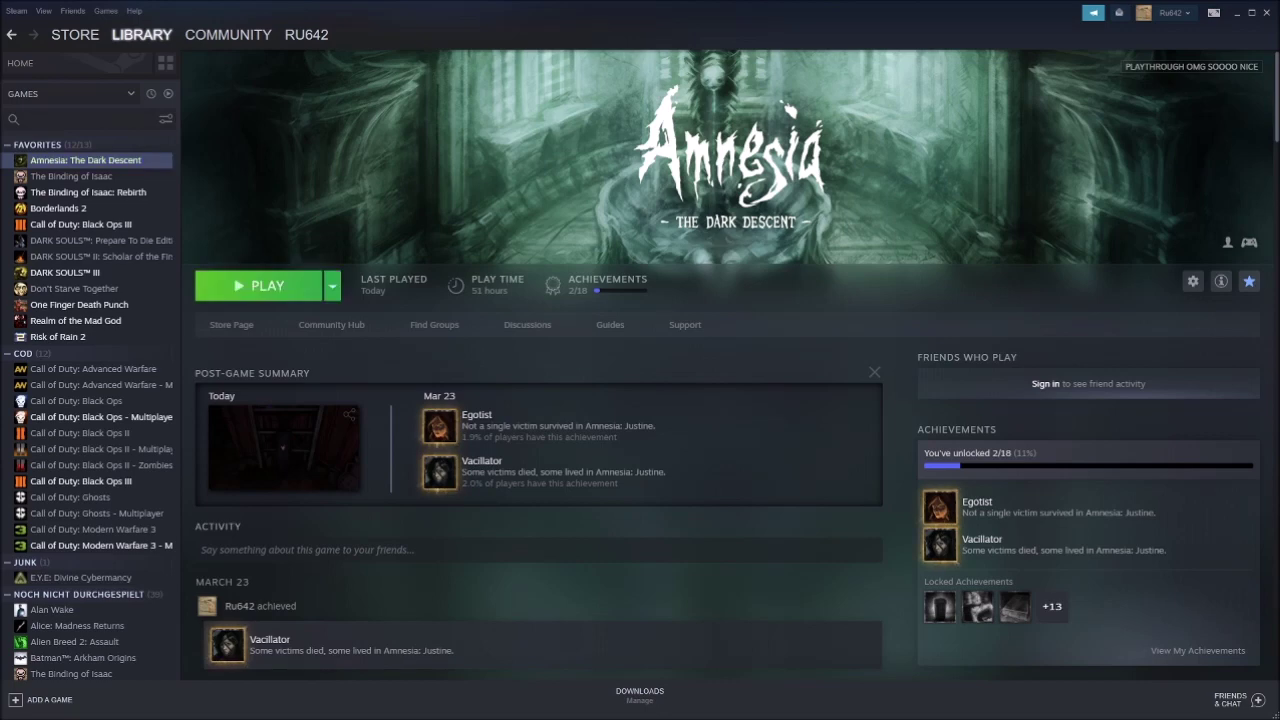
Step: Switch to File Explorer, open main_settings.cfg from Documents\Amnesia\Main in Notepad, and highlight the Gamma value
key(alt+Tab)
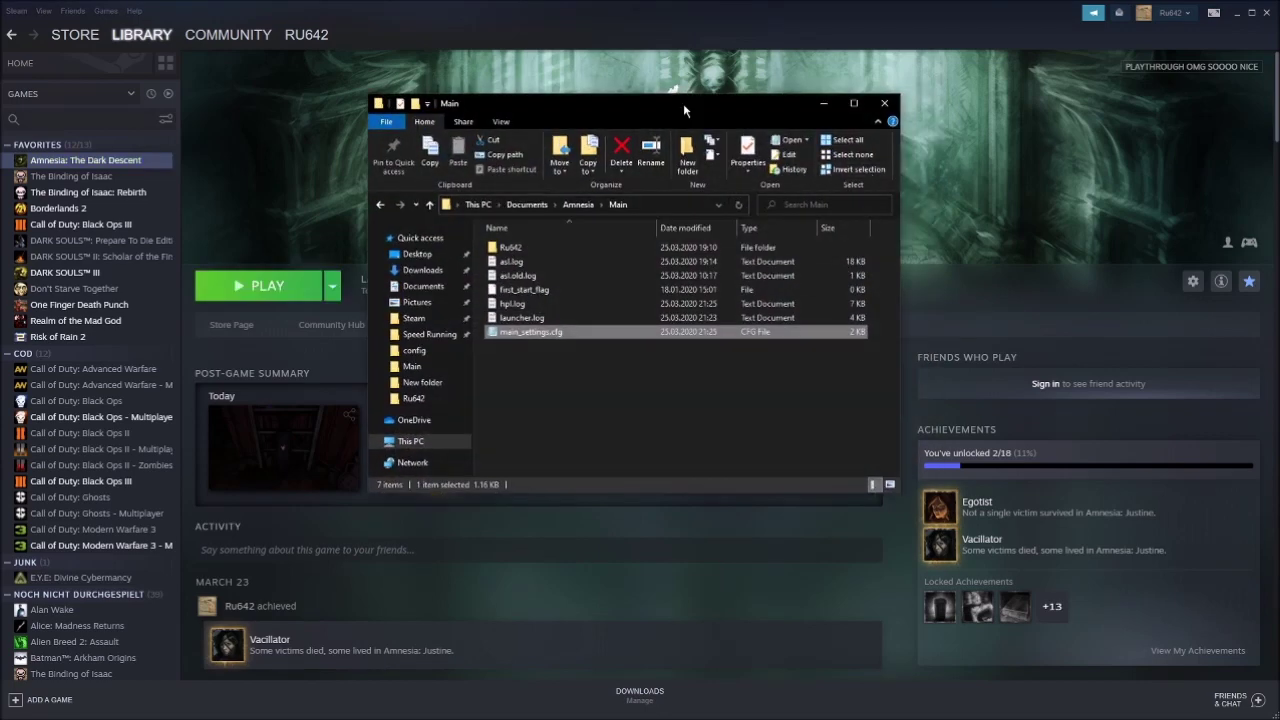
drag(634, 106, 610, 125)
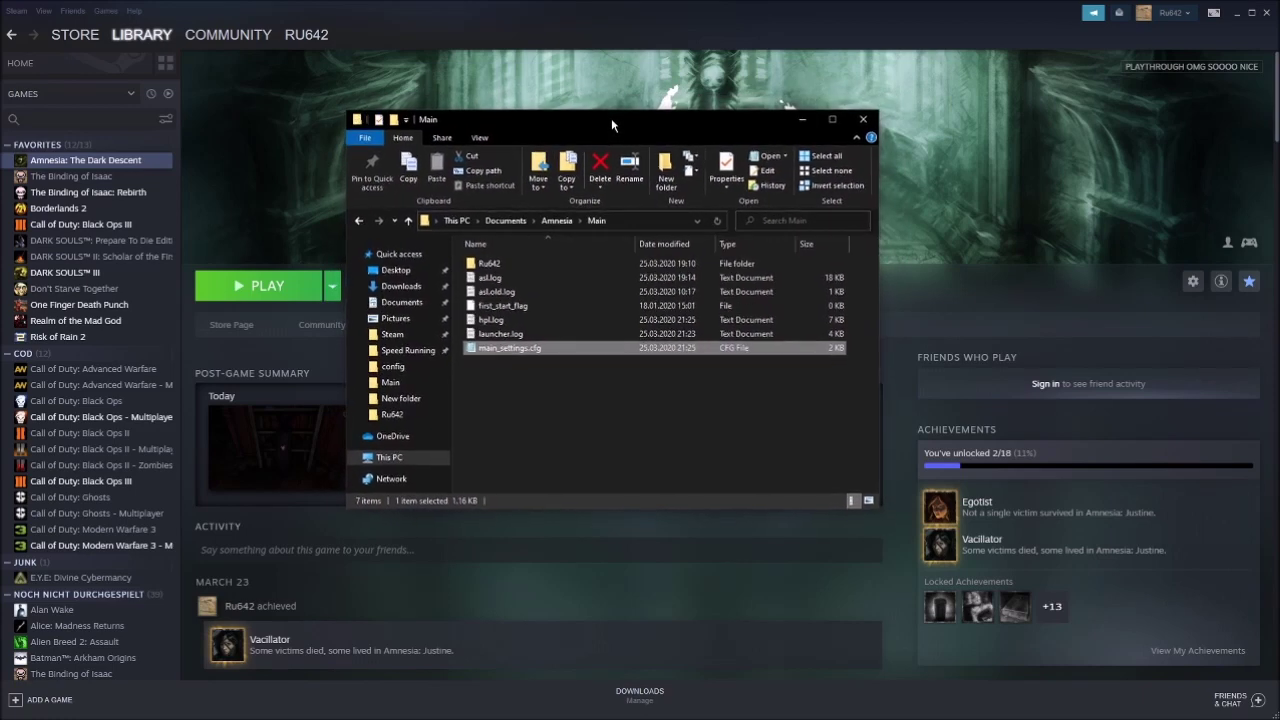
double_click(558, 354)
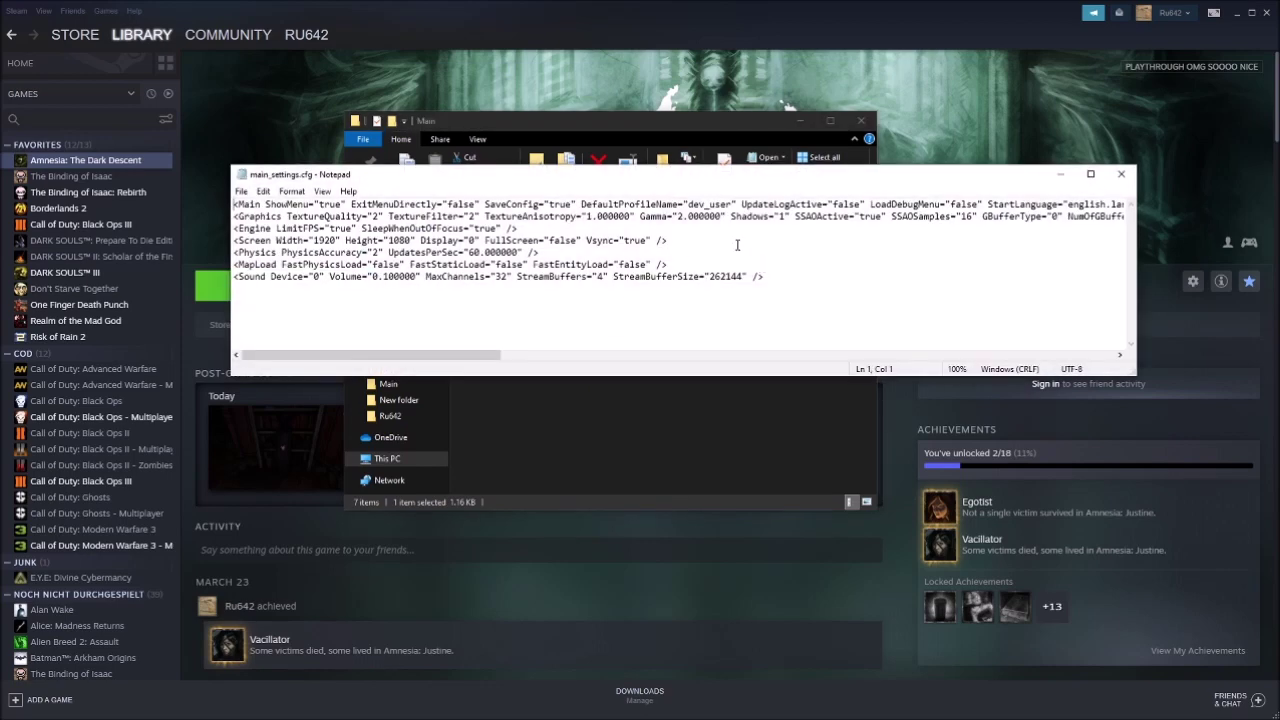
drag(723, 216, 677, 216)
drag(677, 216, 712, 217)
click(715, 217)
Step: Highlight the SaveConfig value in main_settings.cfg, point out the file in the Main folder, and close Notepad
click(572, 204)
drag(572, 204, 549, 204)
drag(443, 176, 469, 392)
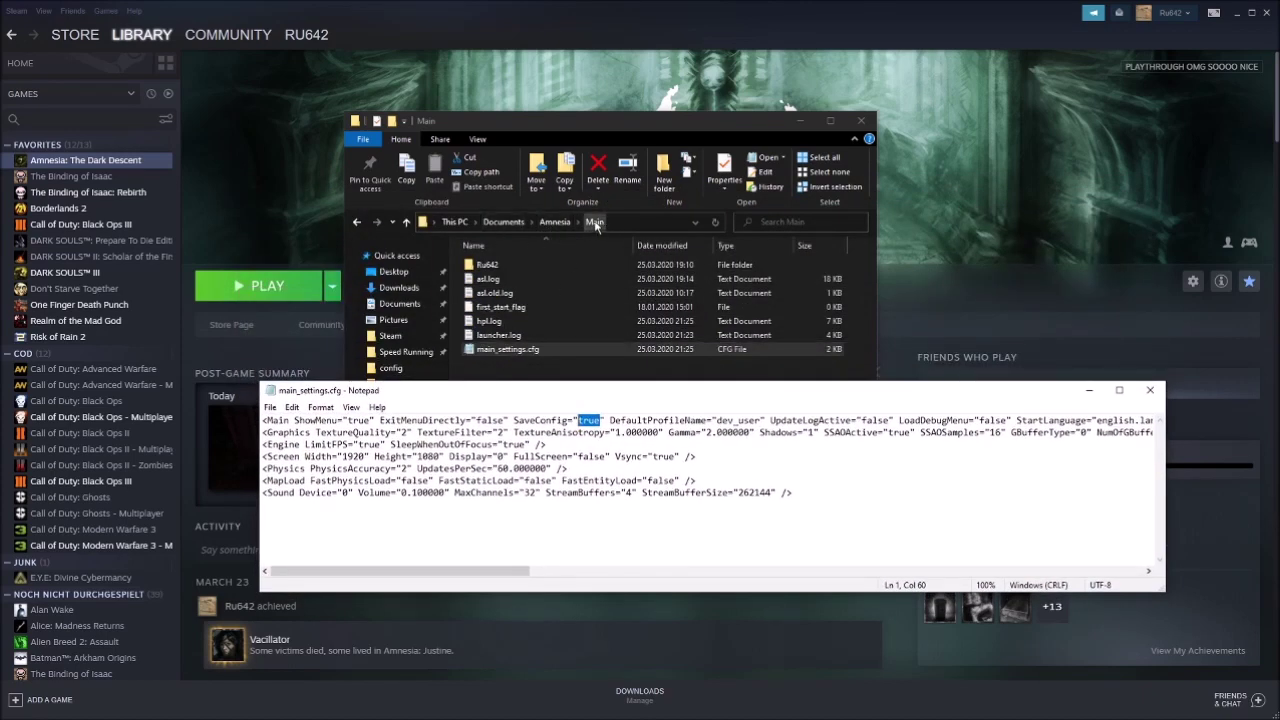
click(478, 352)
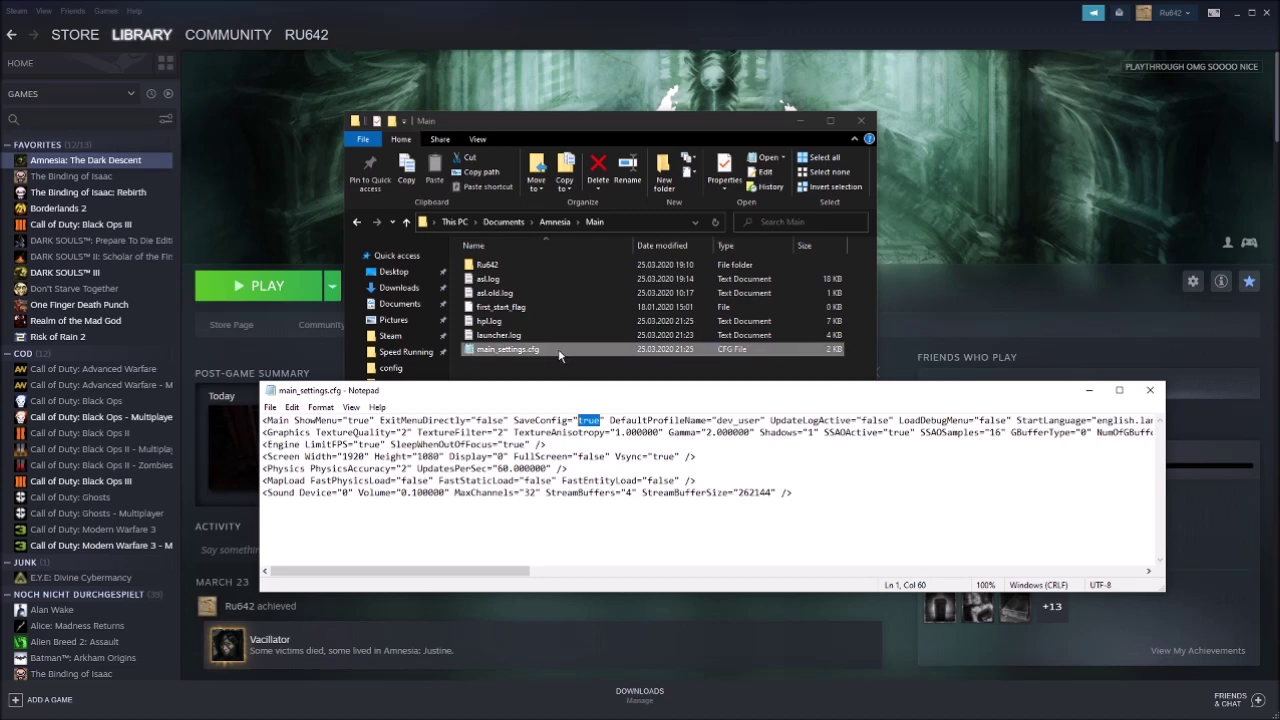
click(1151, 393)
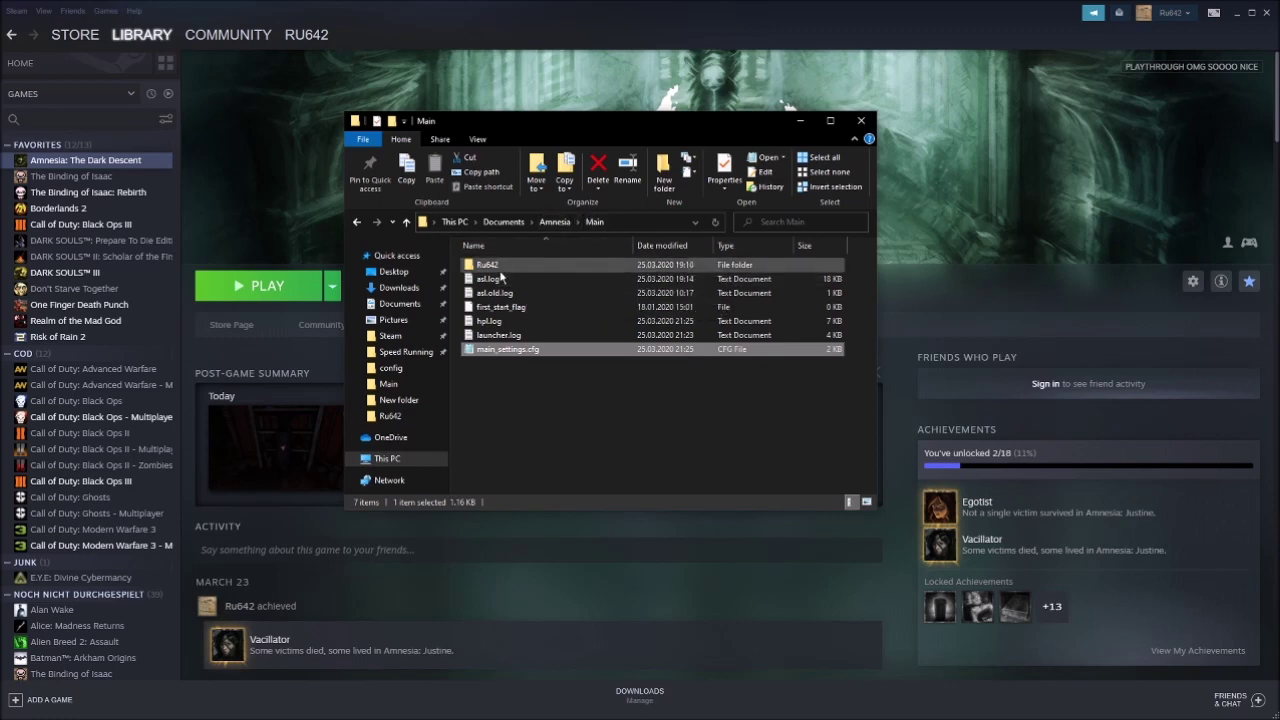
Step: Open the profile's folder inside Main, inspect the save files stored in its New folder, and return to the profile folder
double_click(527, 267)
drag(611, 115, 620, 106)
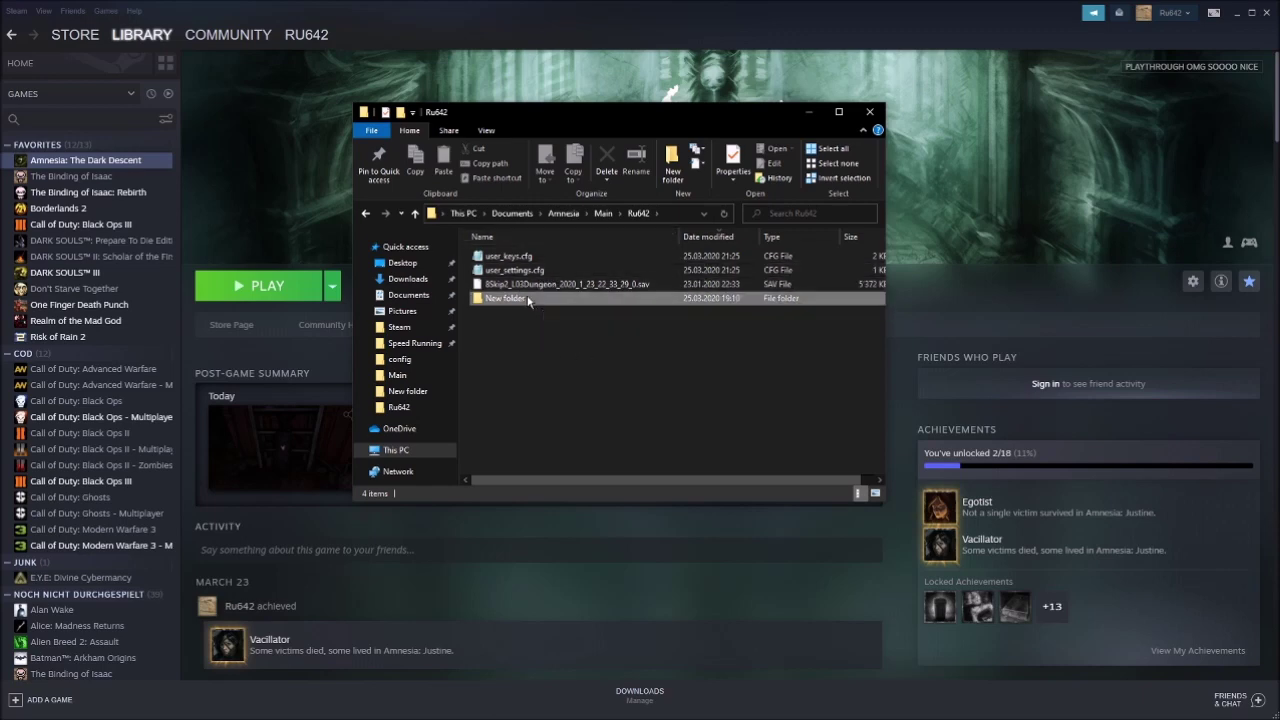
double_click(544, 298)
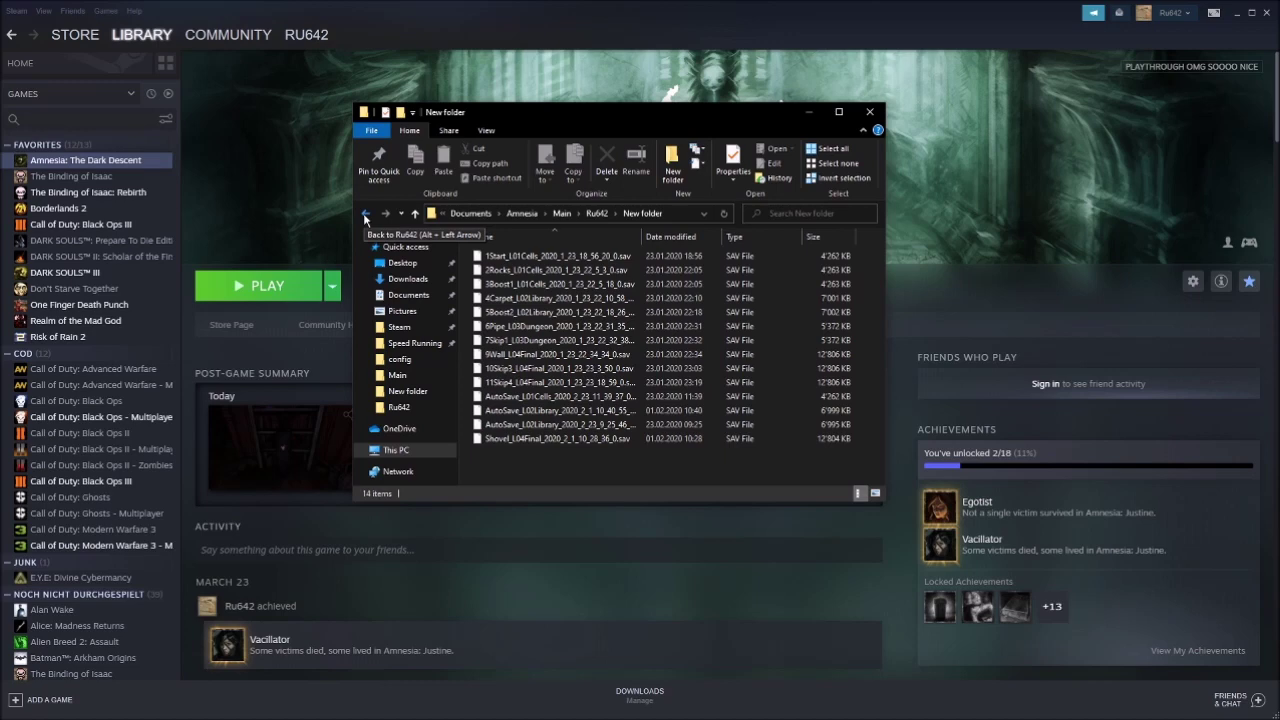
click(366, 213)
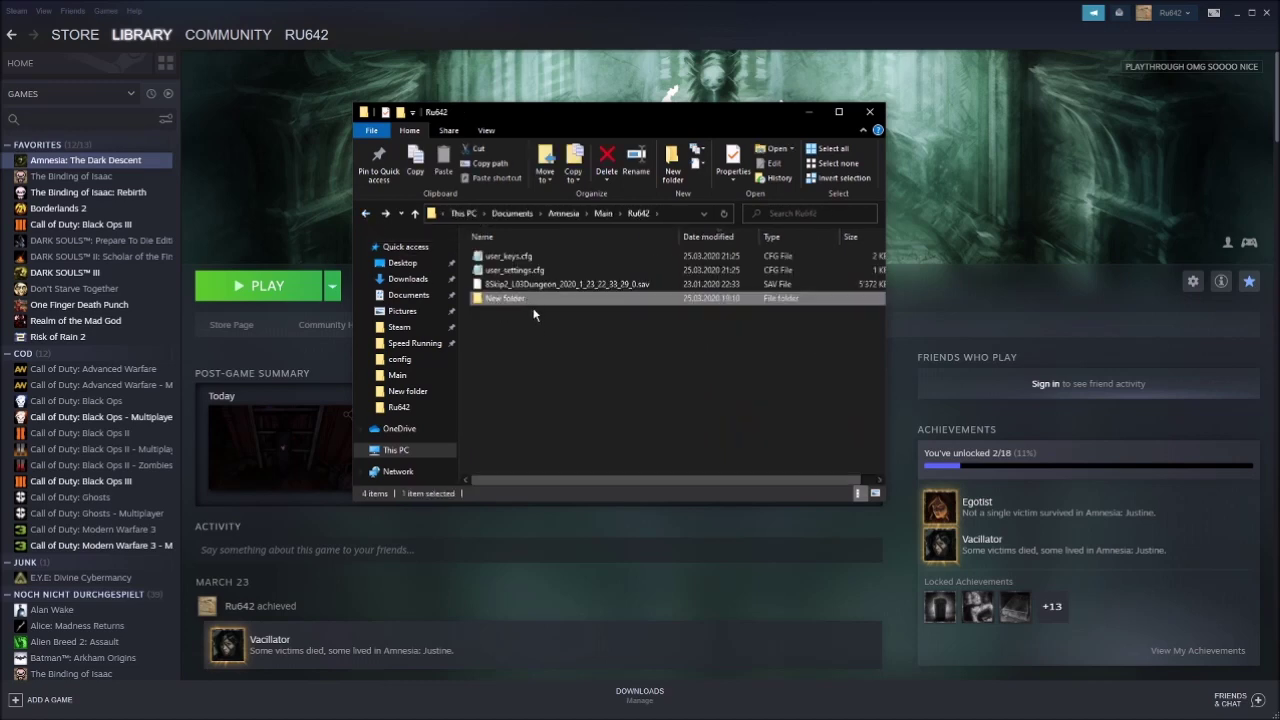
drag(548, 285, 535, 298)
double_click(535, 298)
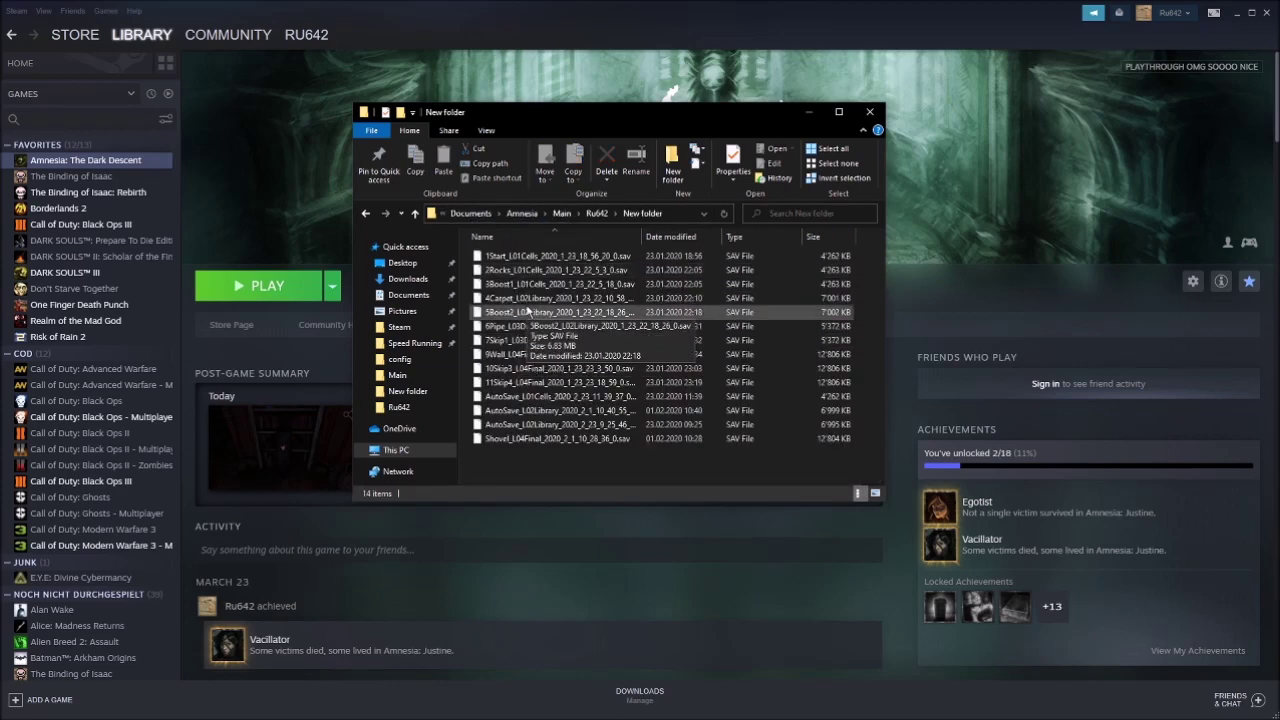
click(366, 214)
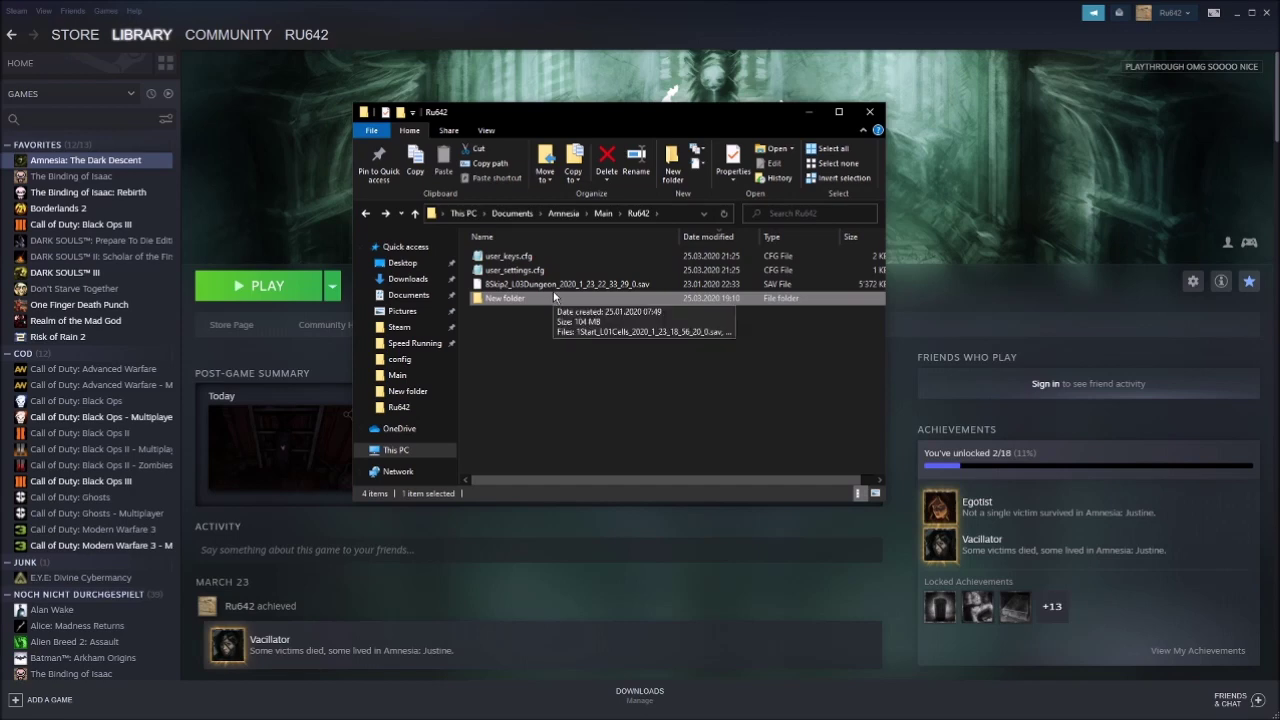
Step: Open user_keys.cfg from the profile folder in Notepad and enlarge the window to show all the key bindings
double_click(665, 258)
drag(678, 394, 668, 96)
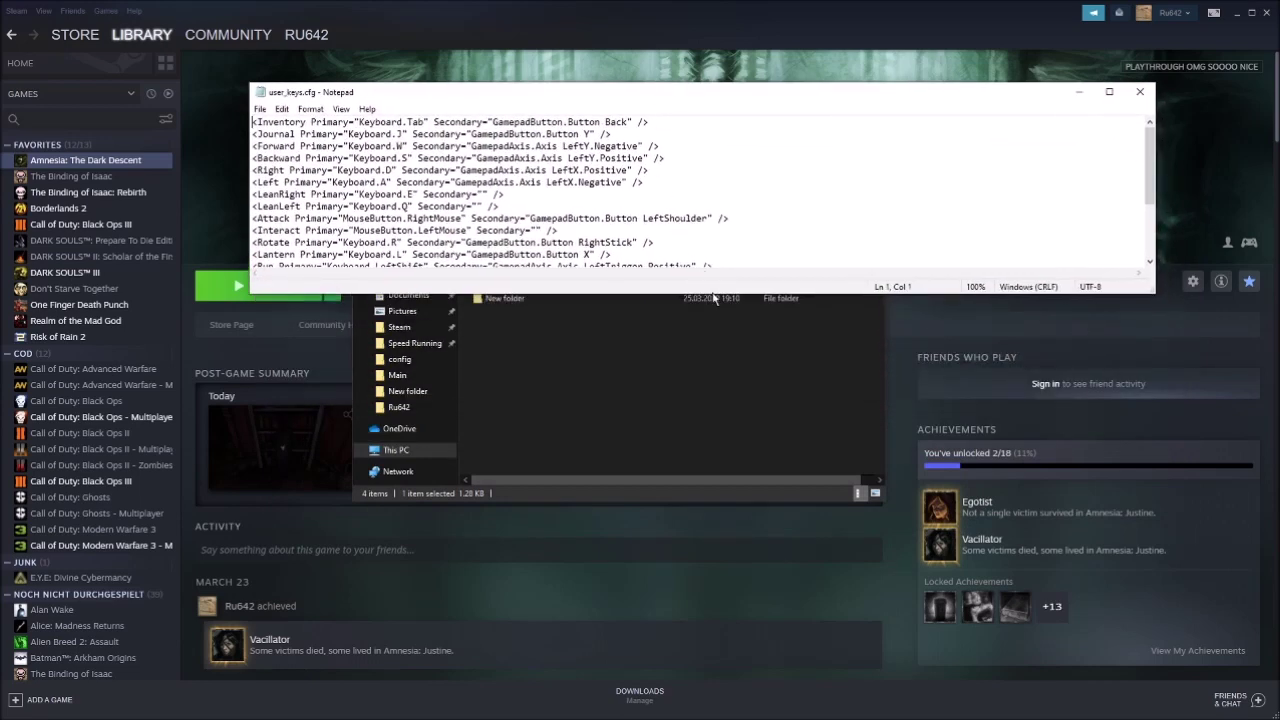
drag(712, 292, 692, 374)
drag(609, 101, 610, 134)
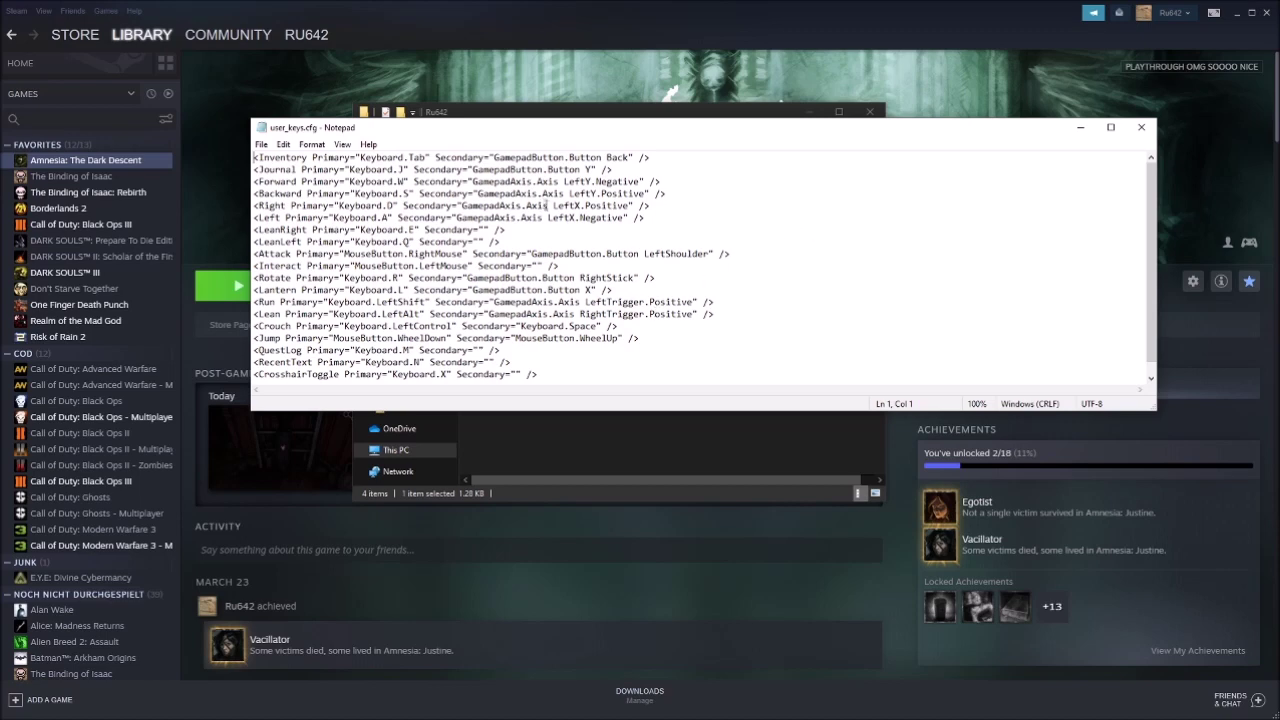
drag(604, 125, 611, 127)
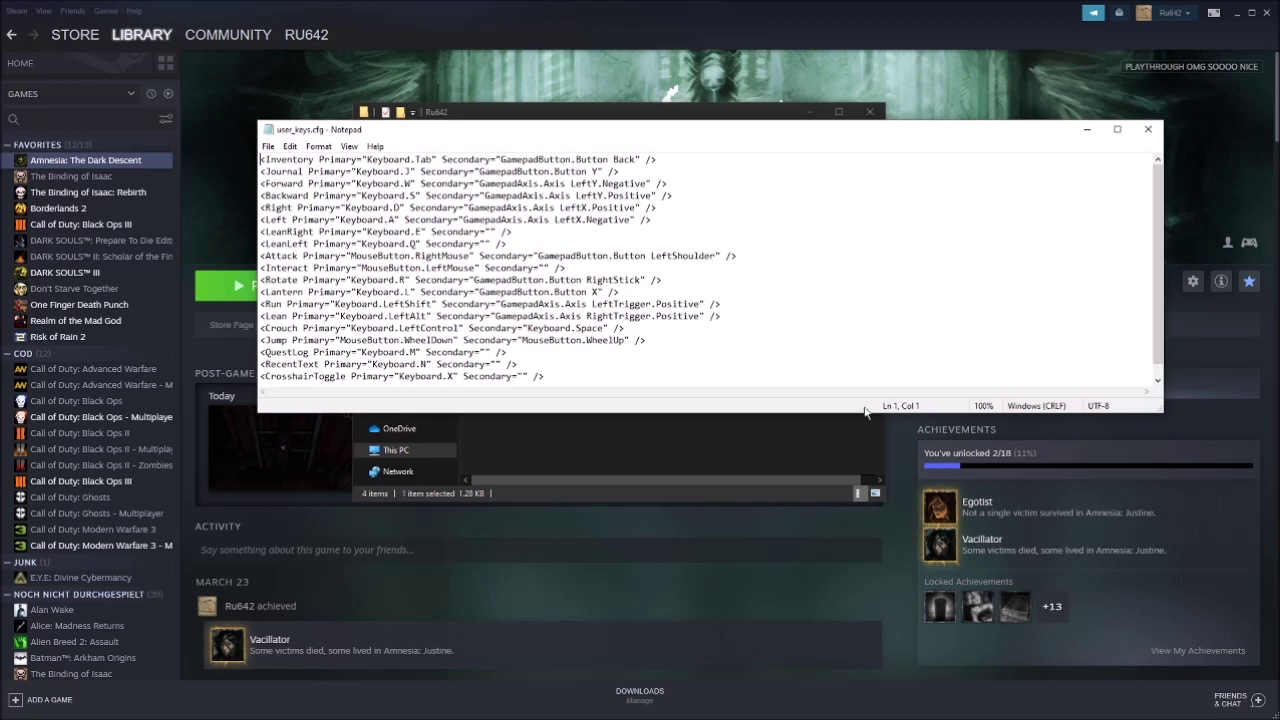
drag(595, 135, 614, 147)
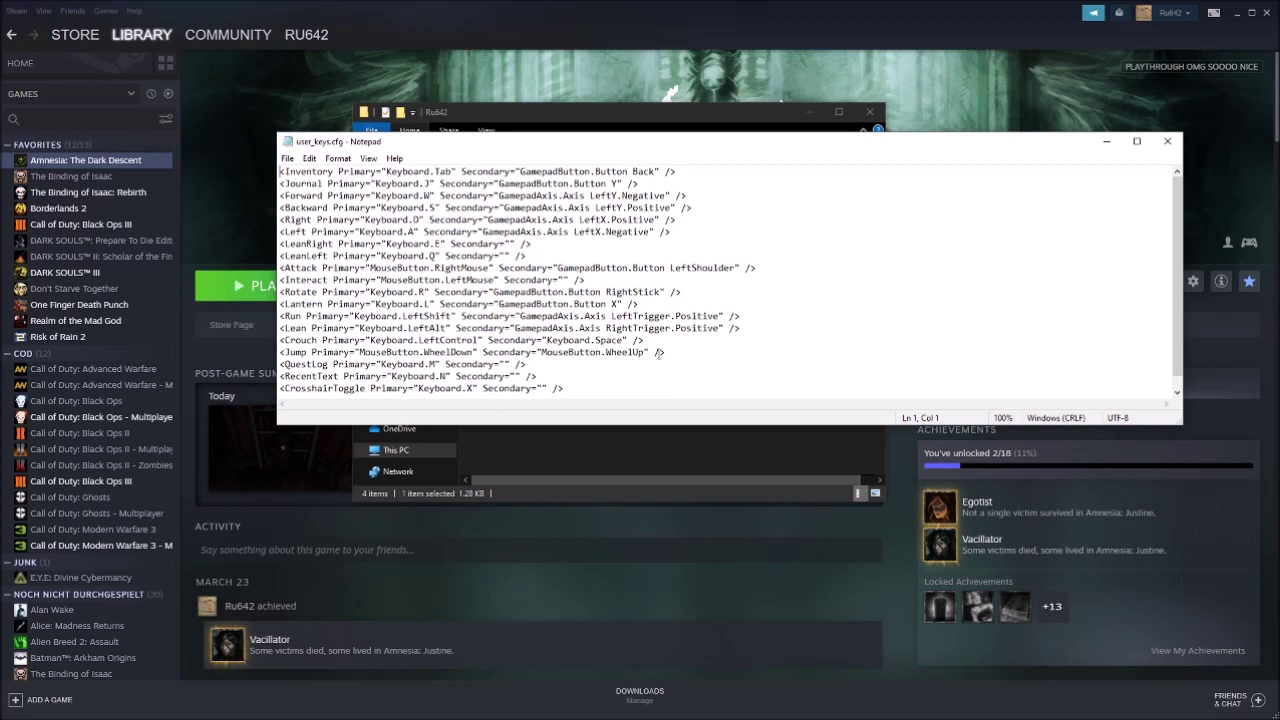
Step: Highlight the Jump line in user_keys.cfg and point out its primary MouseButton.WheelDown and secondary MouseButton.WheelUp bindings
drag(684, 352, 280, 353)
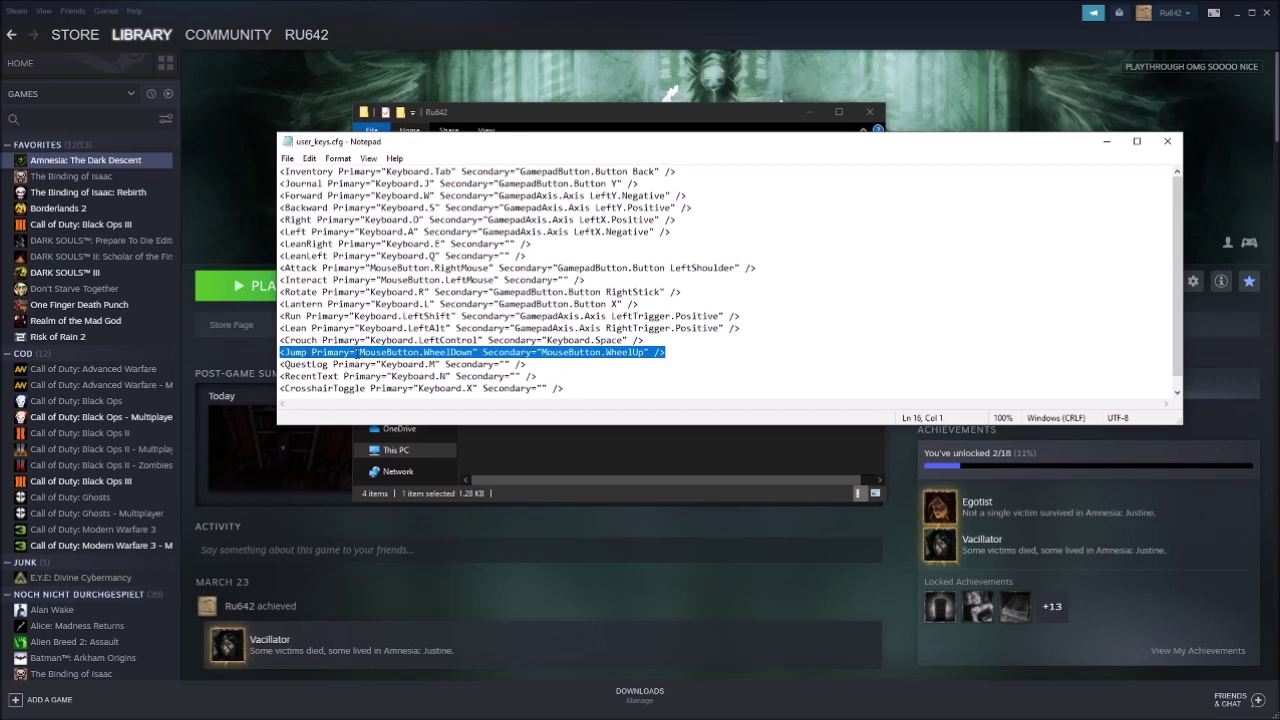
click(358, 352)
mouse_move(359, 352)
mouse_down()
mouse_move(476, 354)
mouse_move(362, 353)
mouse_up()
click(474, 354)
click(532, 353)
drag(545, 352, 651, 352)
click(651, 352)
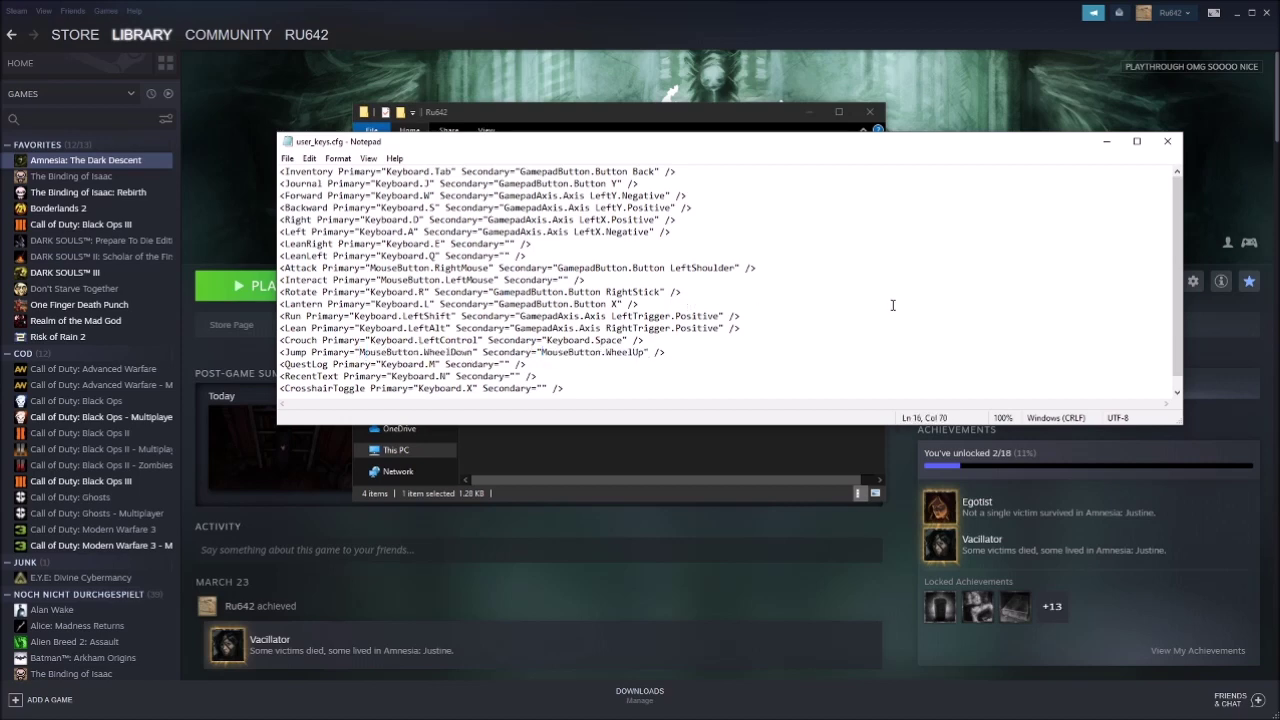
Step: Highlight the Crouch line's secondary Keyboard.Space and primary Keyboard.LeftControl bindings, and close user_keys.cfg
scroll(757, 273, down, 1)
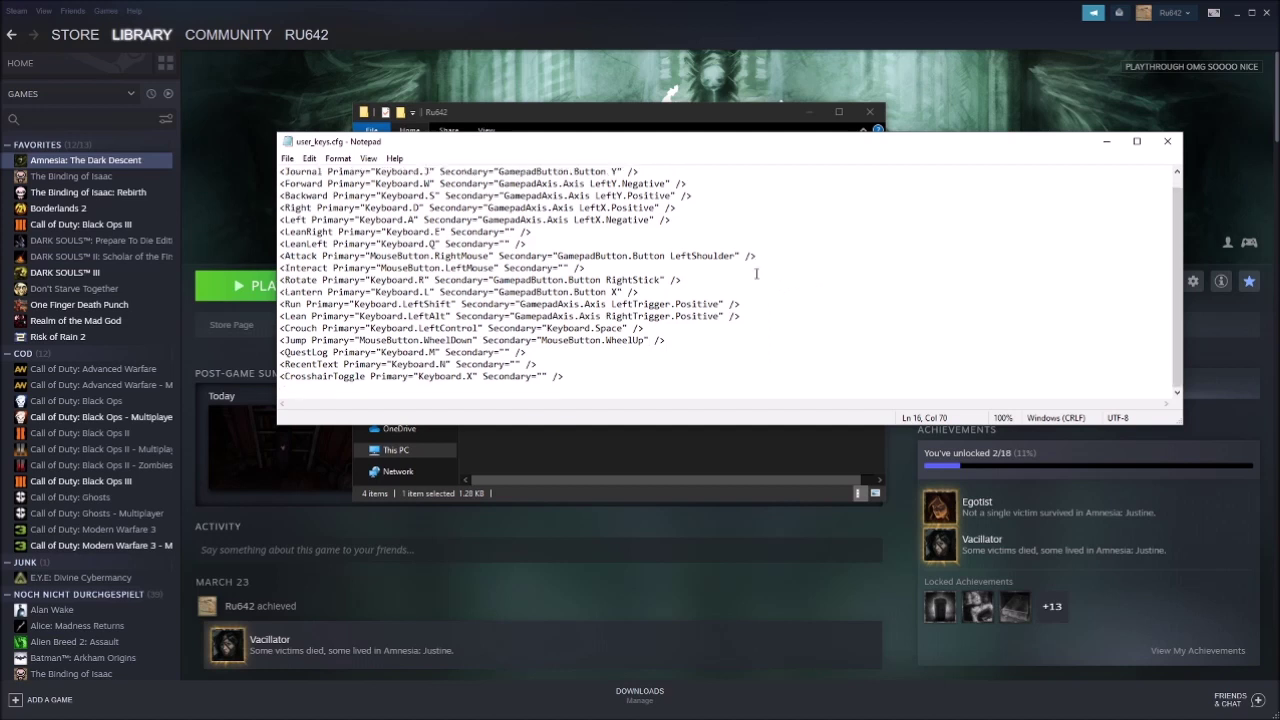
click(688, 332)
drag(626, 328, 546, 328)
click(576, 328)
drag(414, 328, 458, 328)
click(466, 328)
click(1164, 139)
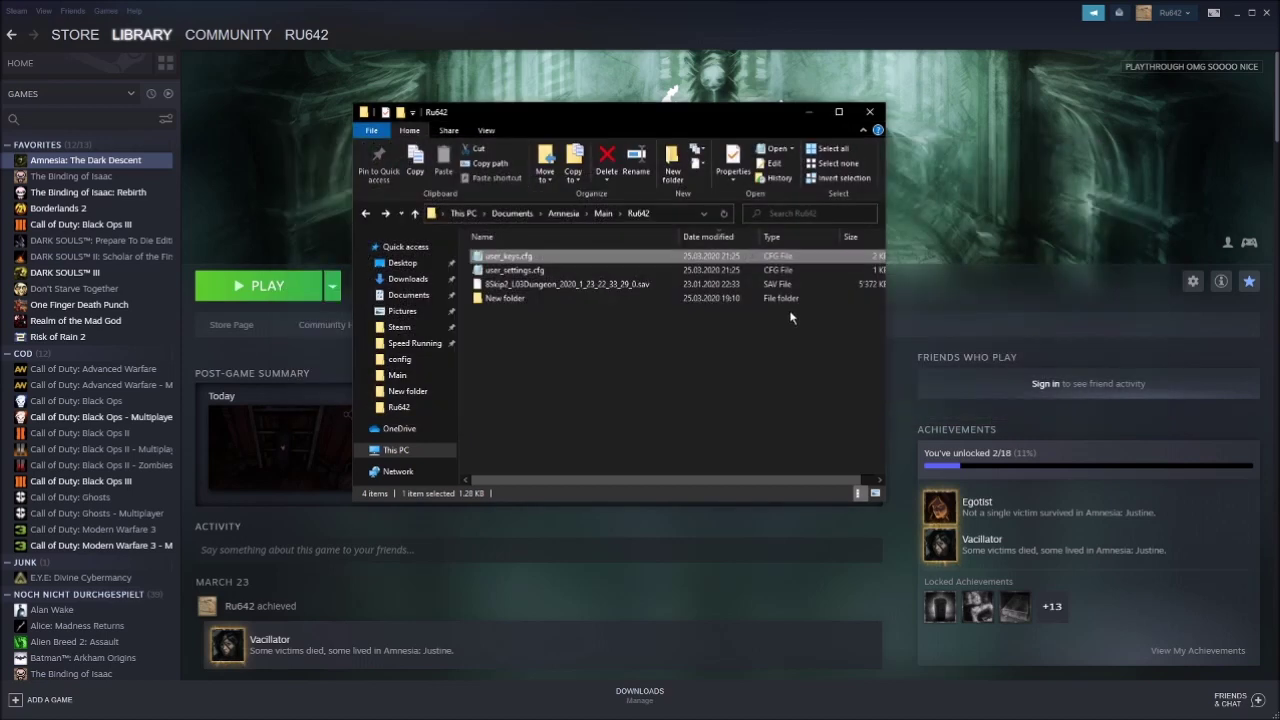
Step: Open user_settings.cfg from the profile folder in Notepad and look through the options on its Game, Debug and Input lines
double_click(569, 270)
drag(617, 148, 474, 126)
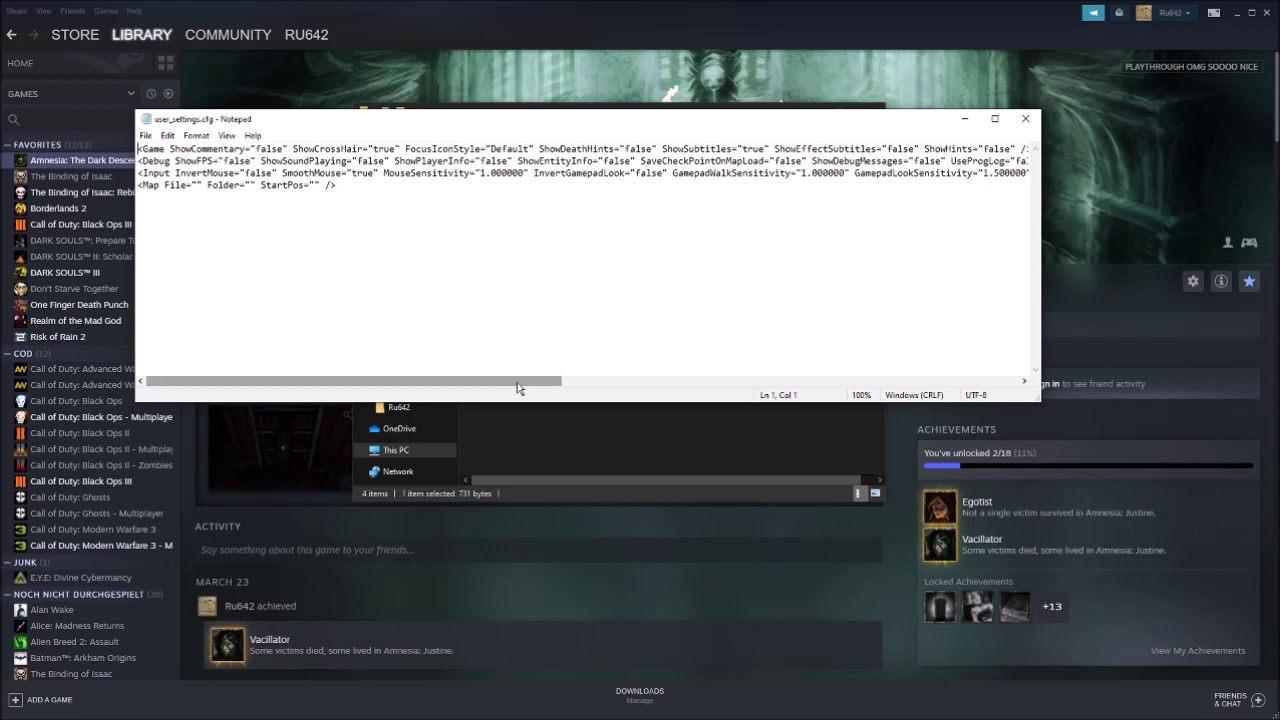
drag(474, 385, 562, 367)
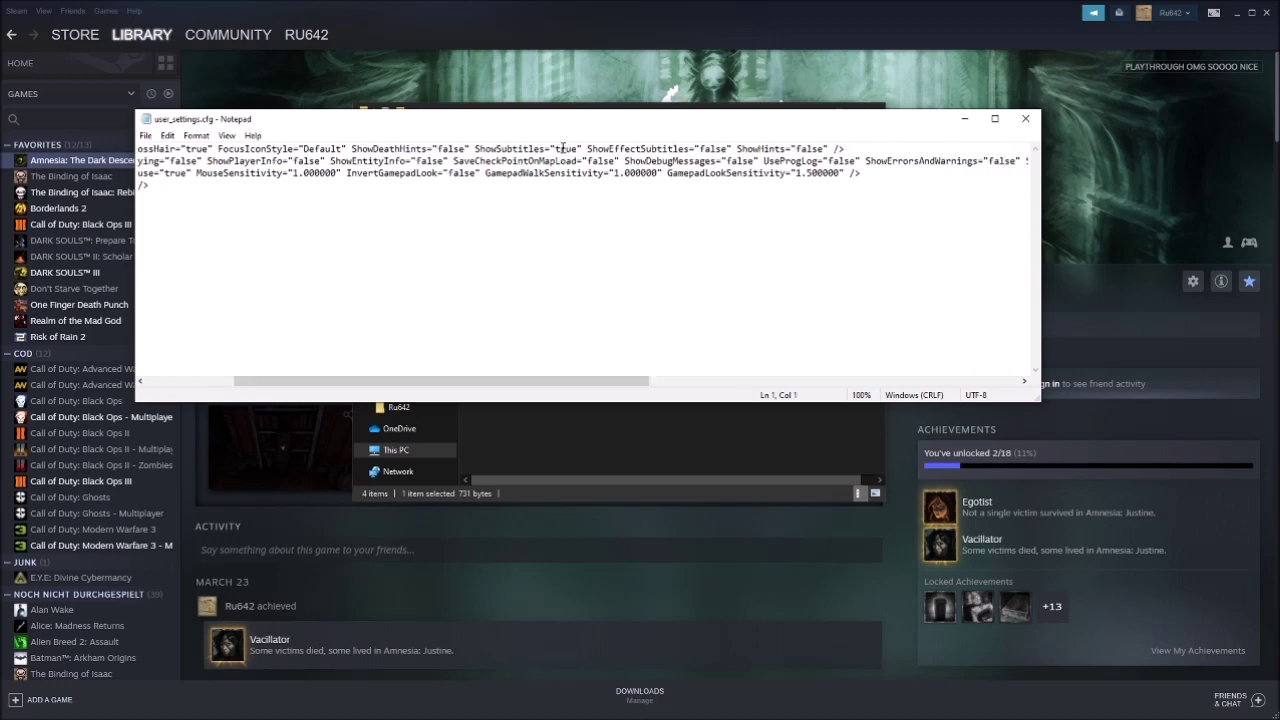
drag(442, 381, 905, 366)
drag(898, 162, 910, 237)
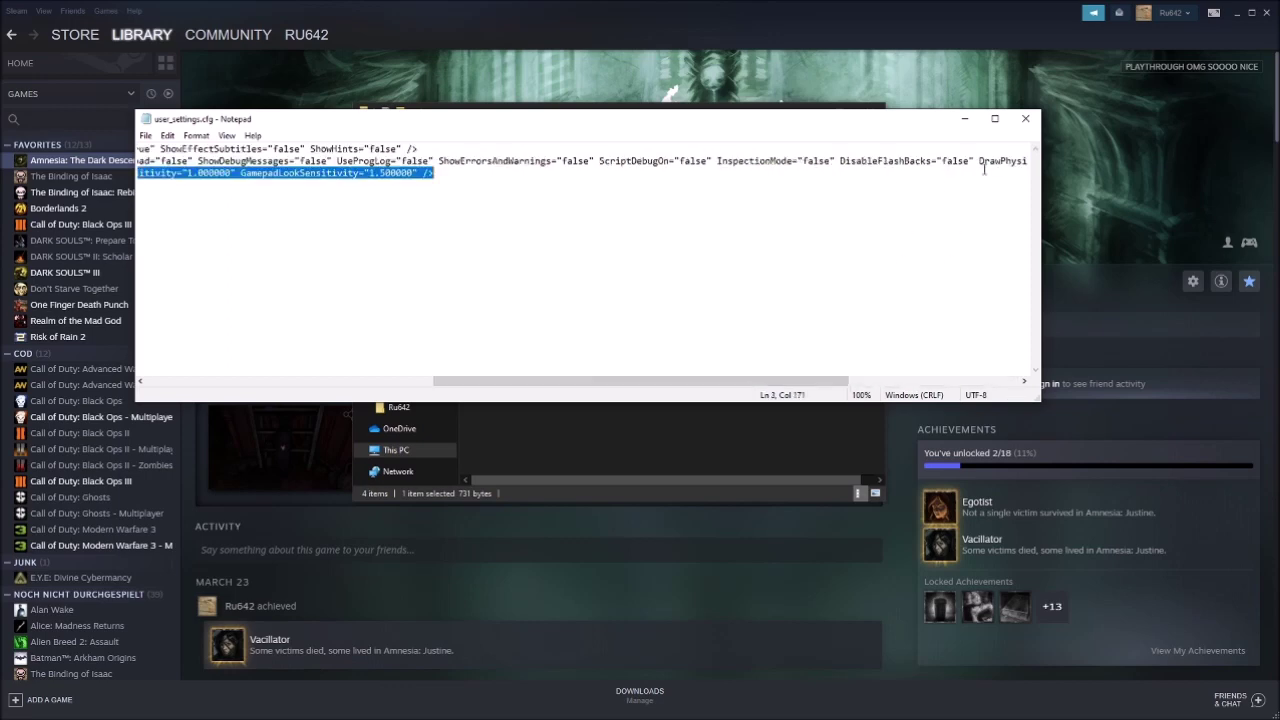
drag(775, 383, 922, 385)
click(971, 205)
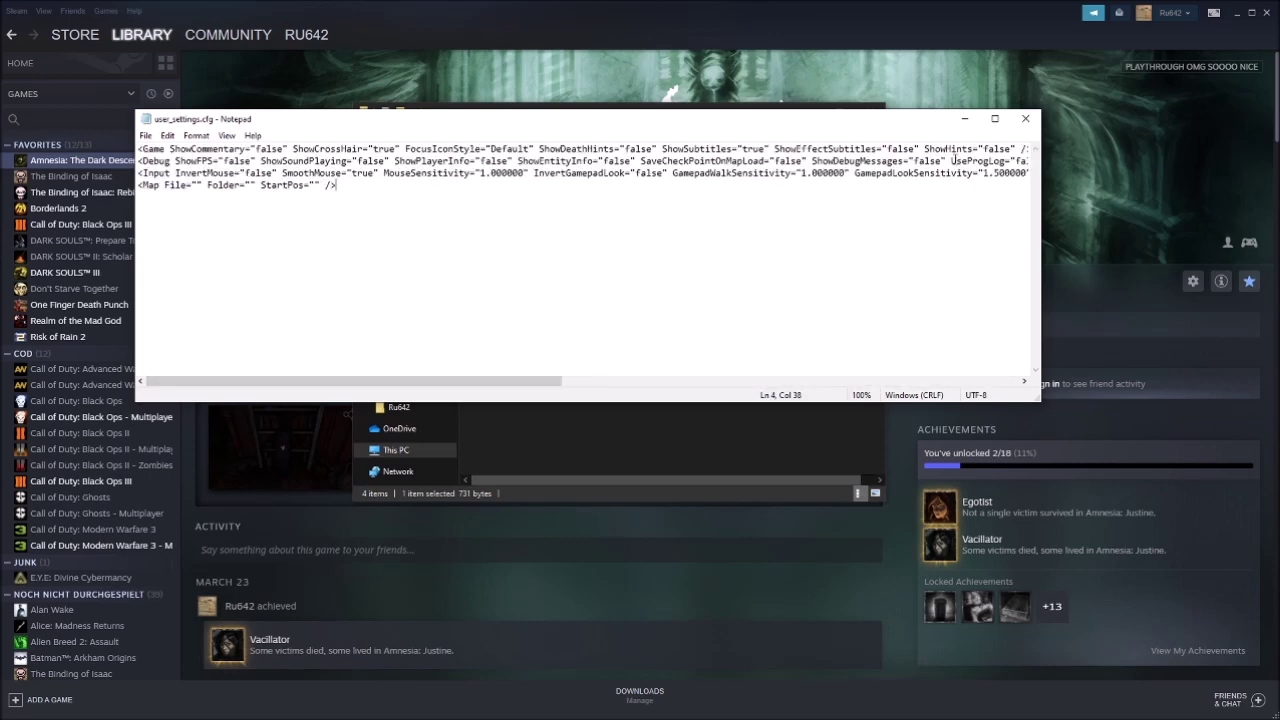
Step: Inspect the end of the Debug line in user_settings.cfg, including ReloadFromCurrentPosition and AllowQuickSave, and close the file
drag(540, 381, 998, 381)
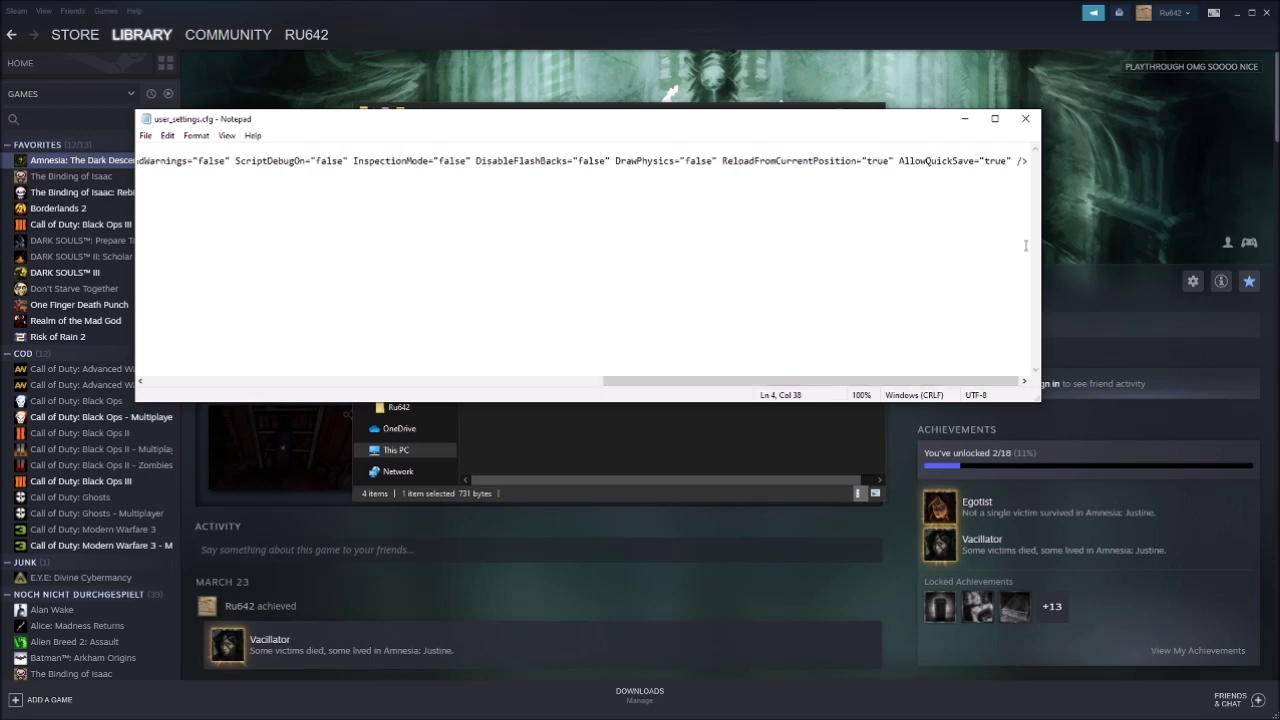
drag(904, 161, 906, 175)
click(969, 162)
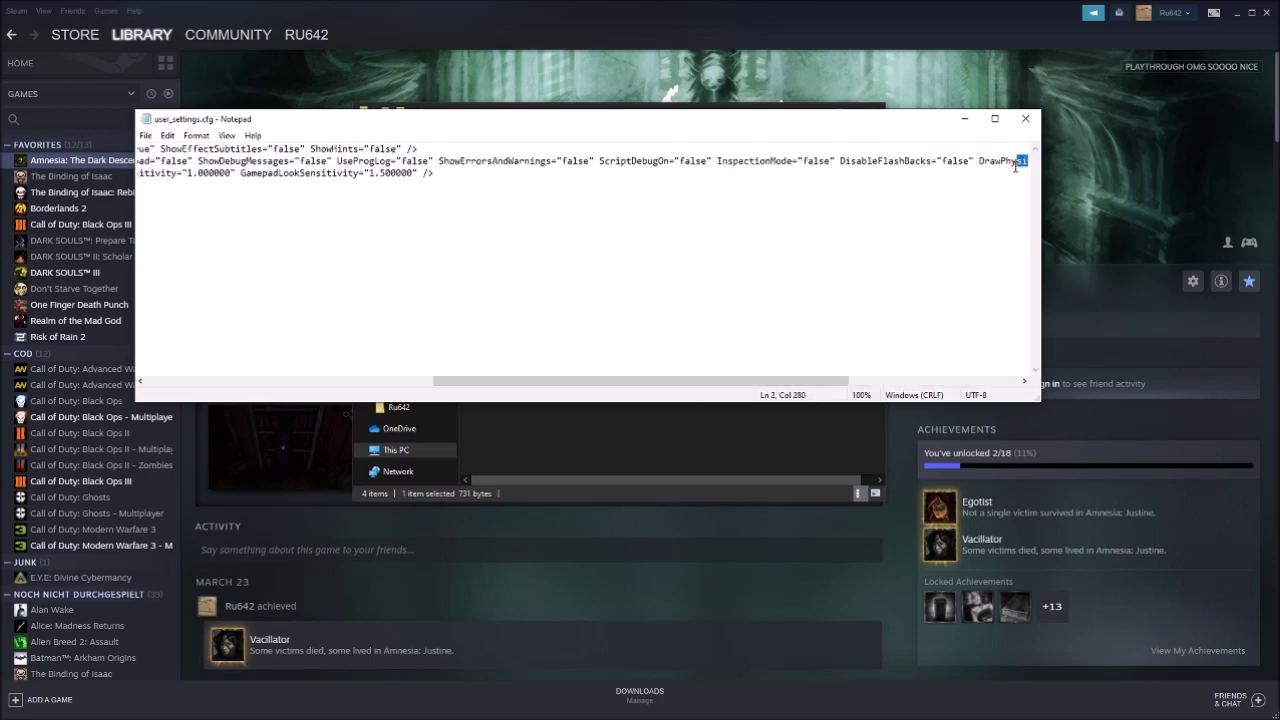
drag(688, 375, 366, 343)
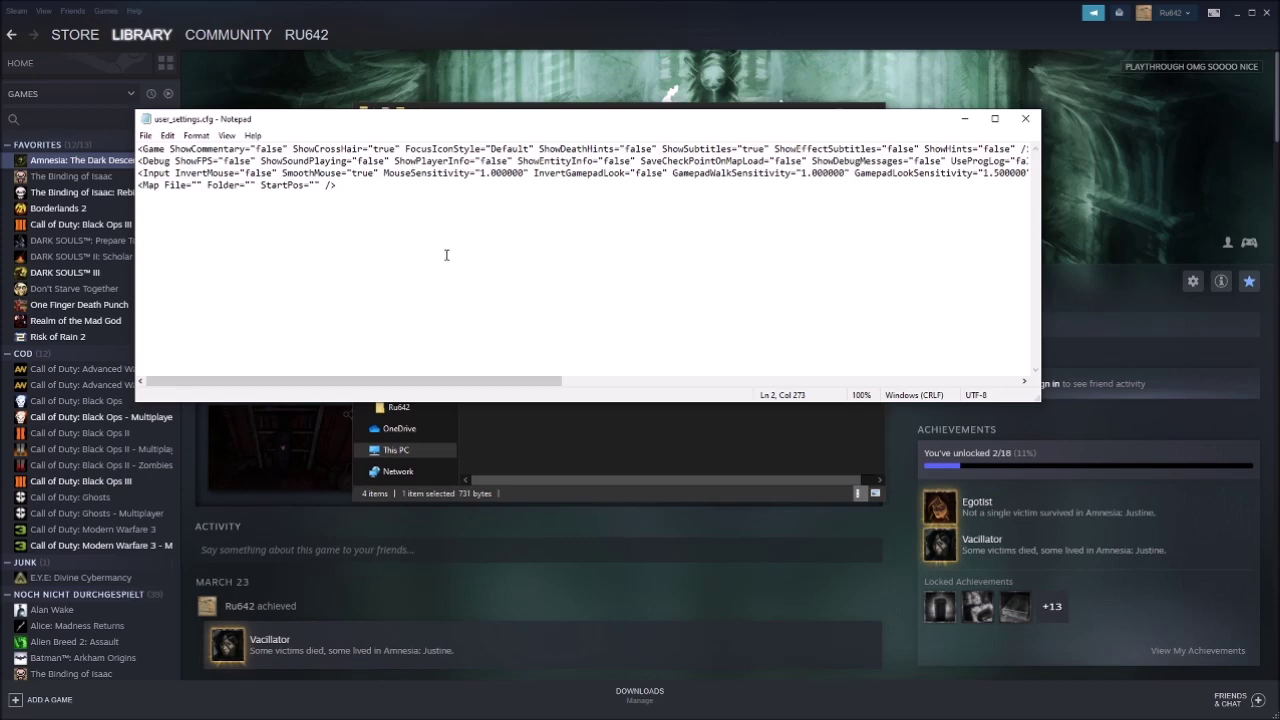
click(1027, 120)
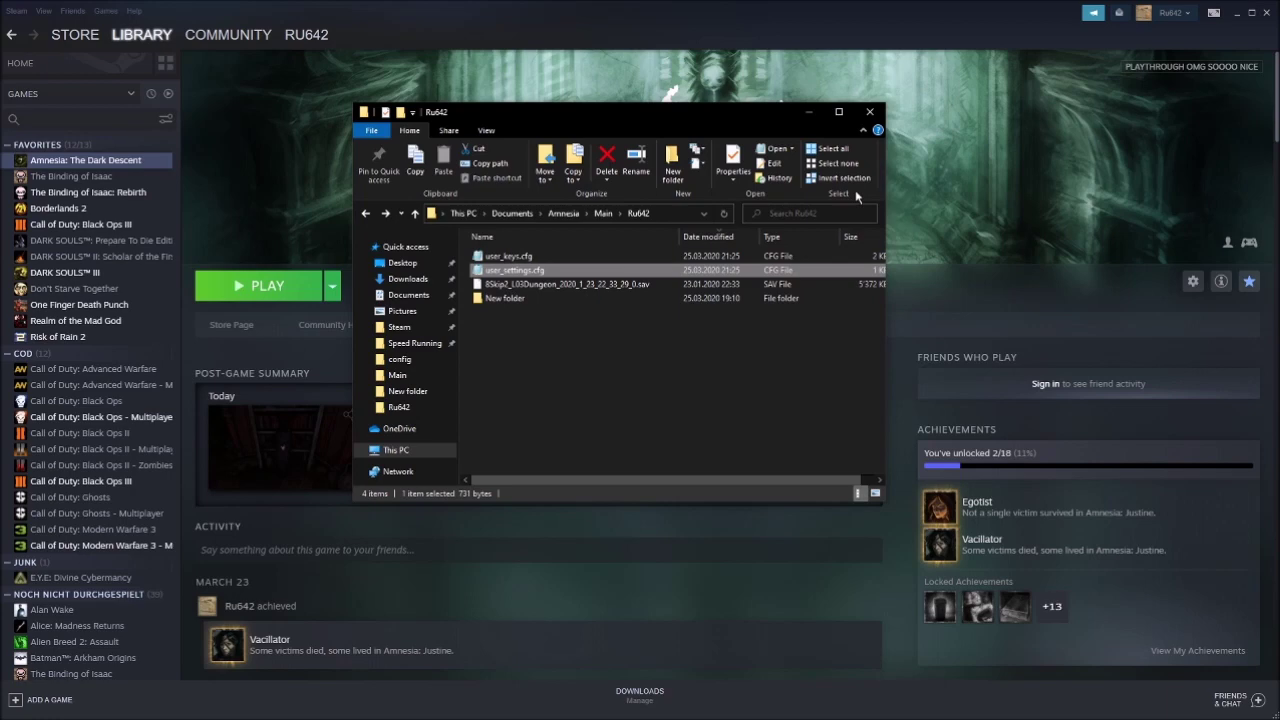
Step: Switch to Steam, launch Amnesia: The Dark Descent with its Play option, and continue past the opening message
click(264, 163)
click(243, 281)
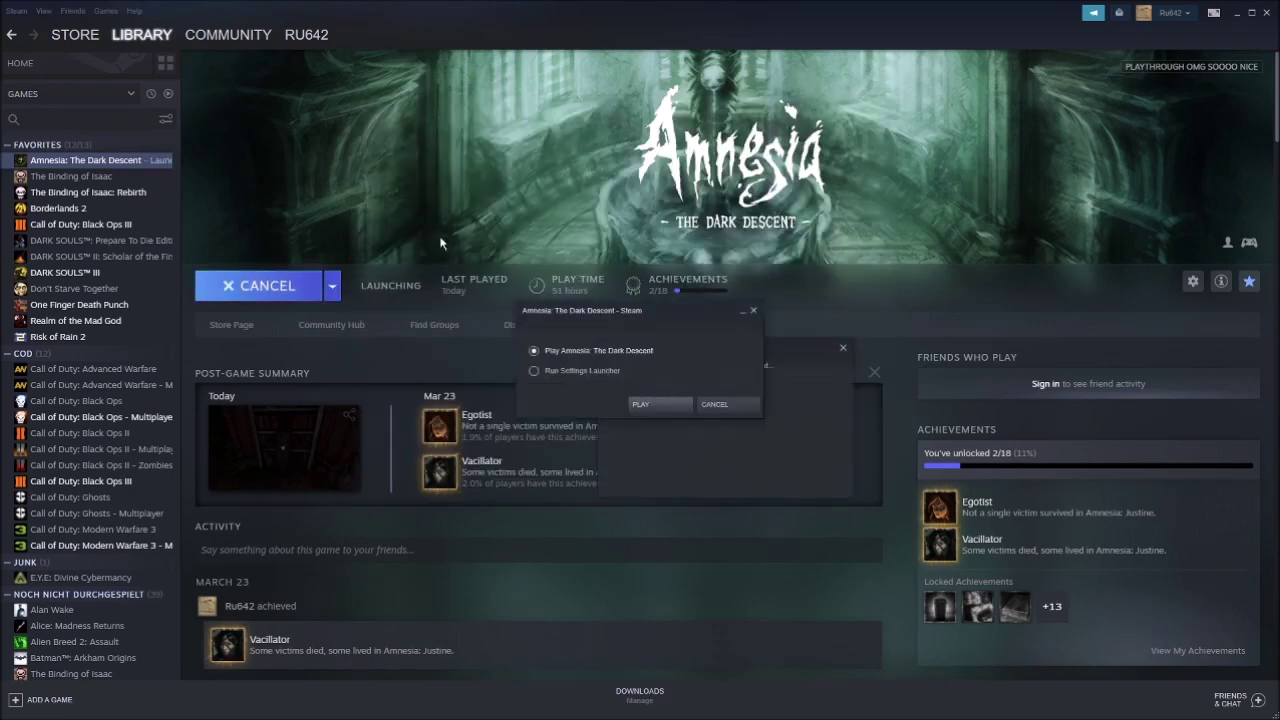
click(652, 407)
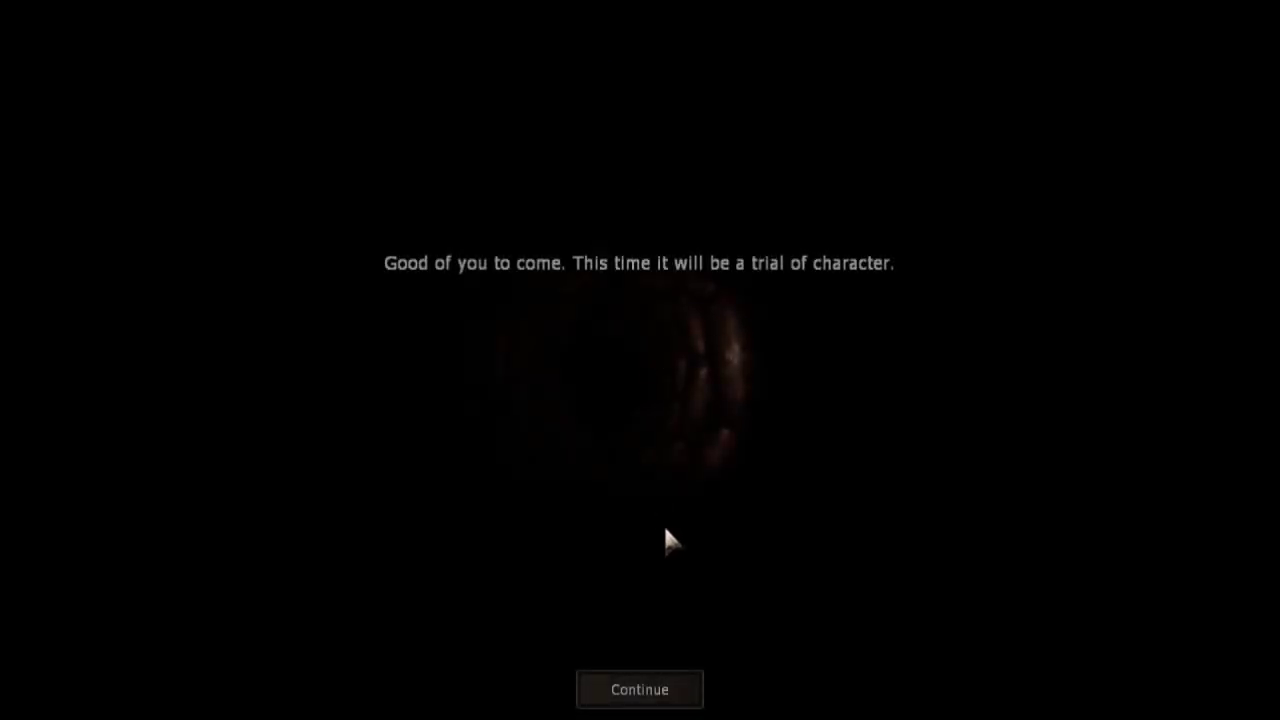
click(660, 704)
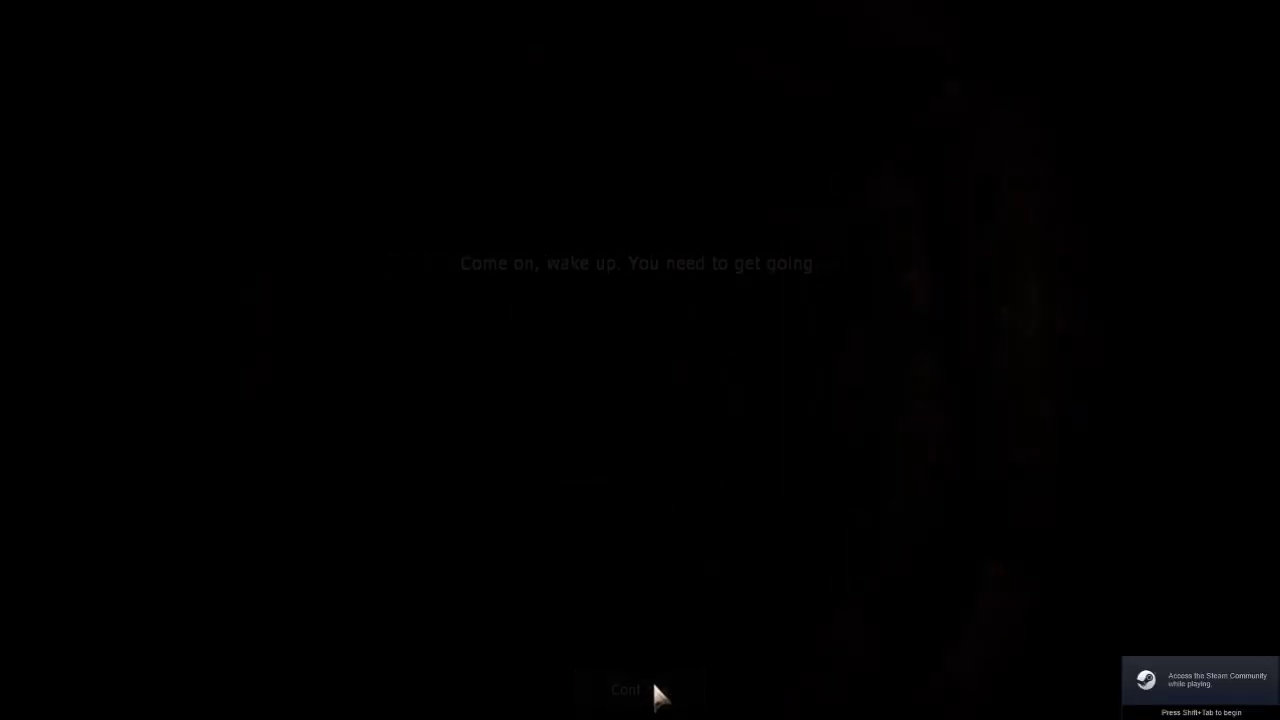